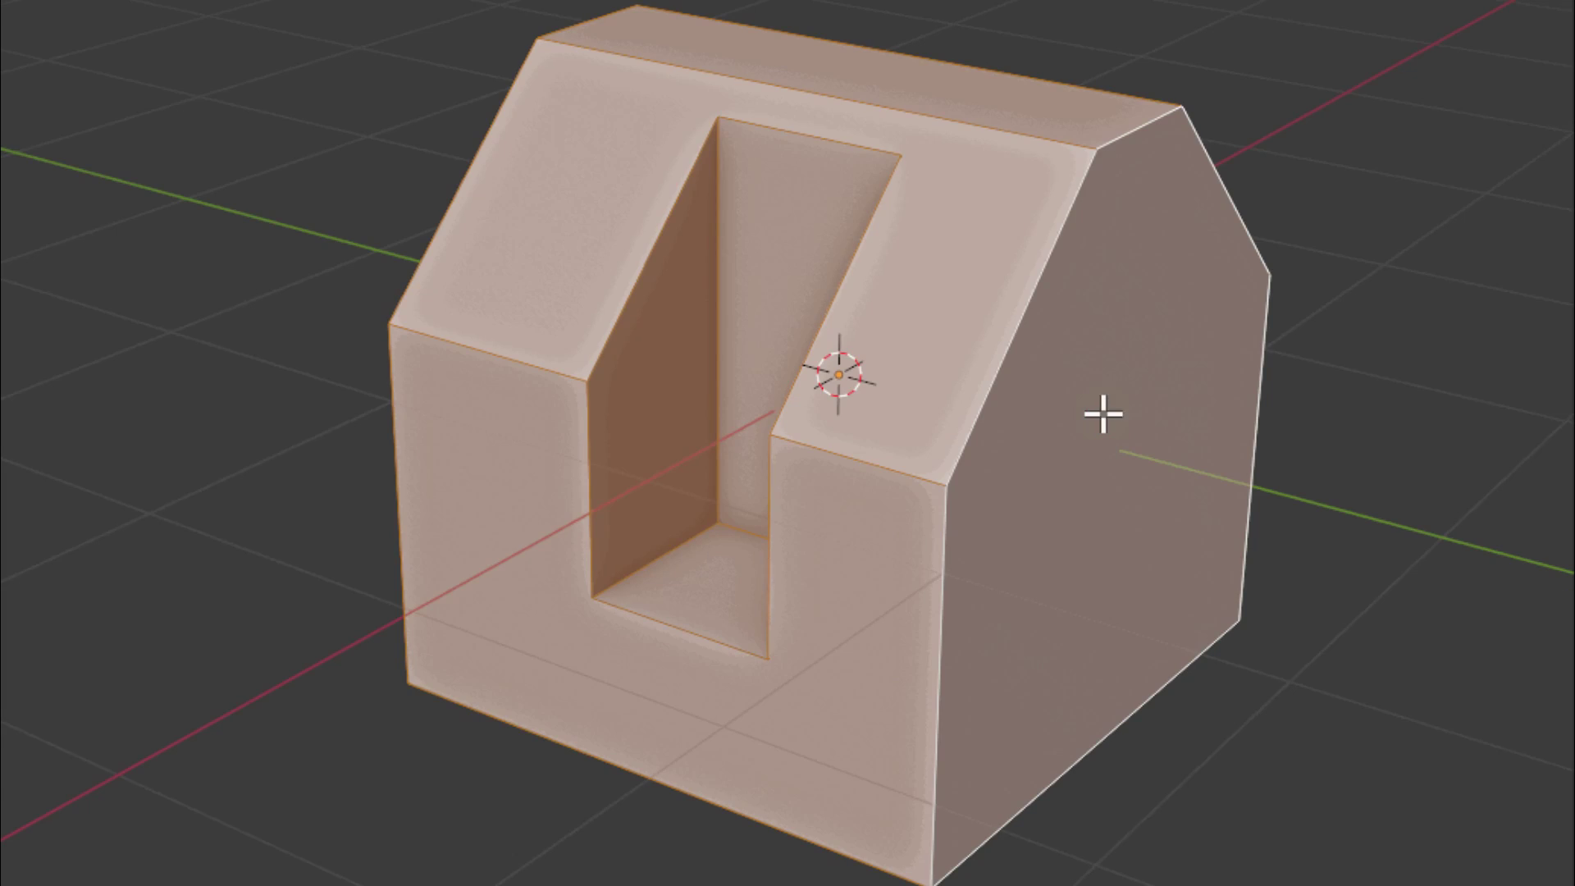
- Apply Soft Bevel from Quick Favorites to each of the three blocky meshes
{"action": "key", "text": "q"}
{"action": "left_click", "coordinate": [1137, 262]}
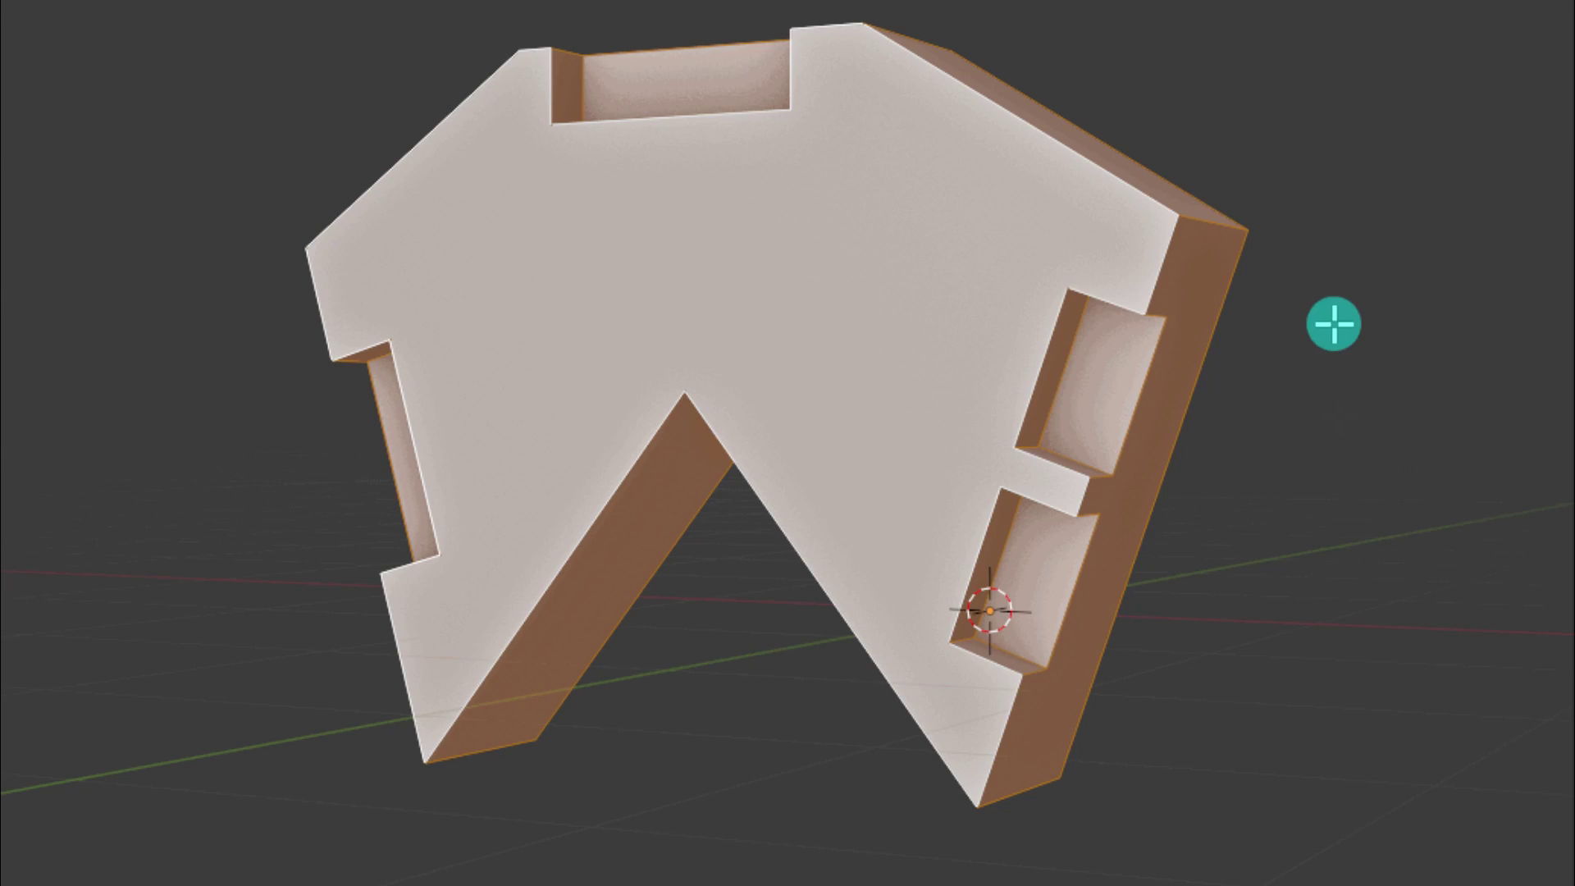
{"action": "key", "text": "q"}
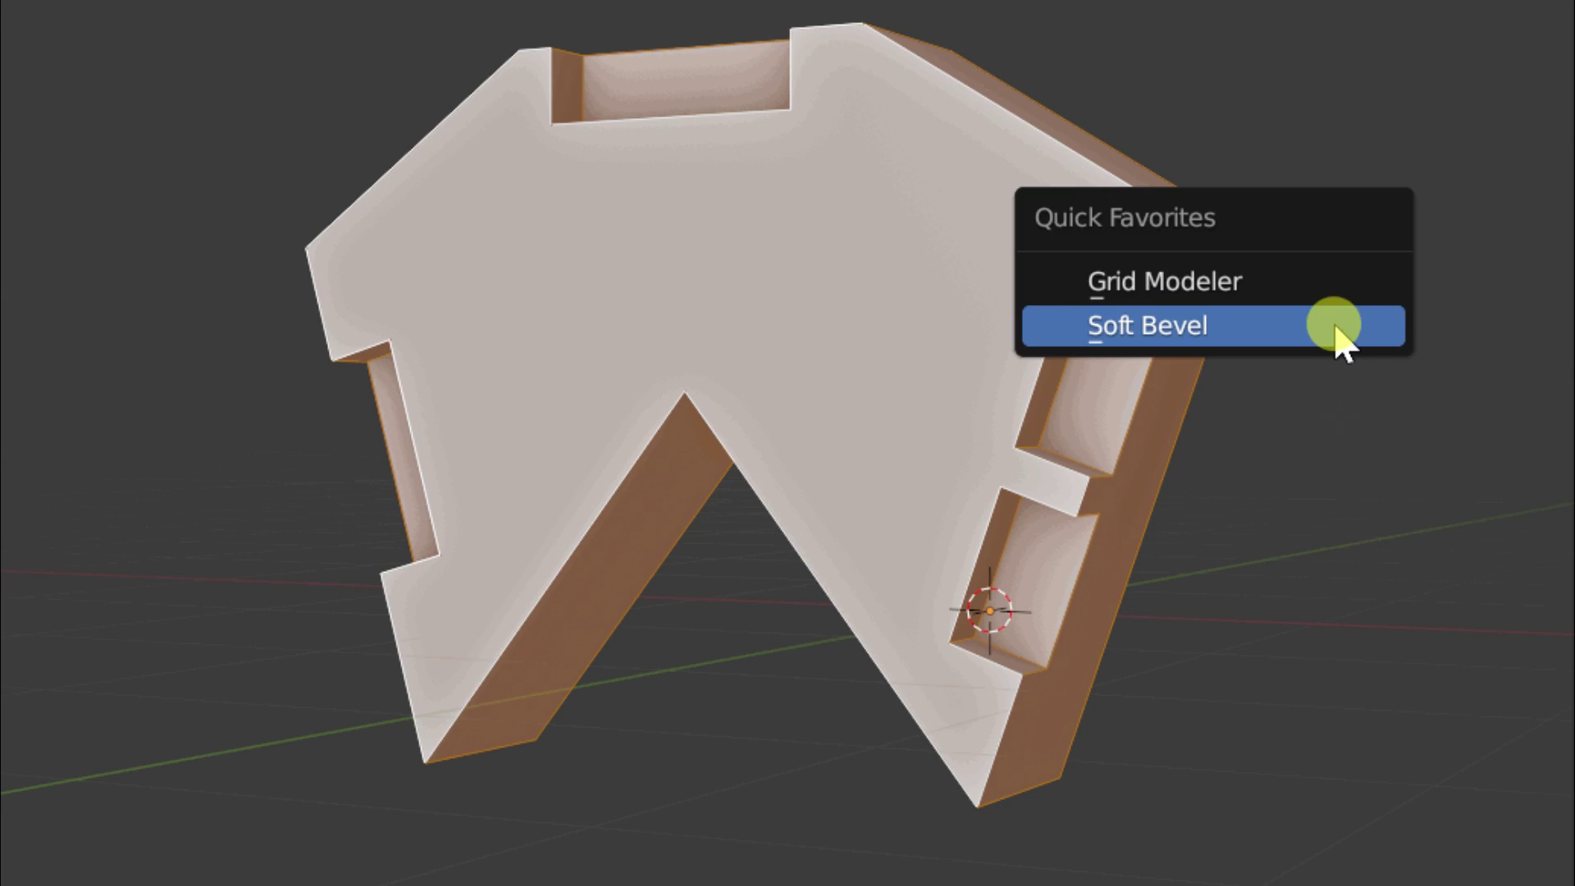
{"action": "left_click", "coordinate": [1335, 328]}
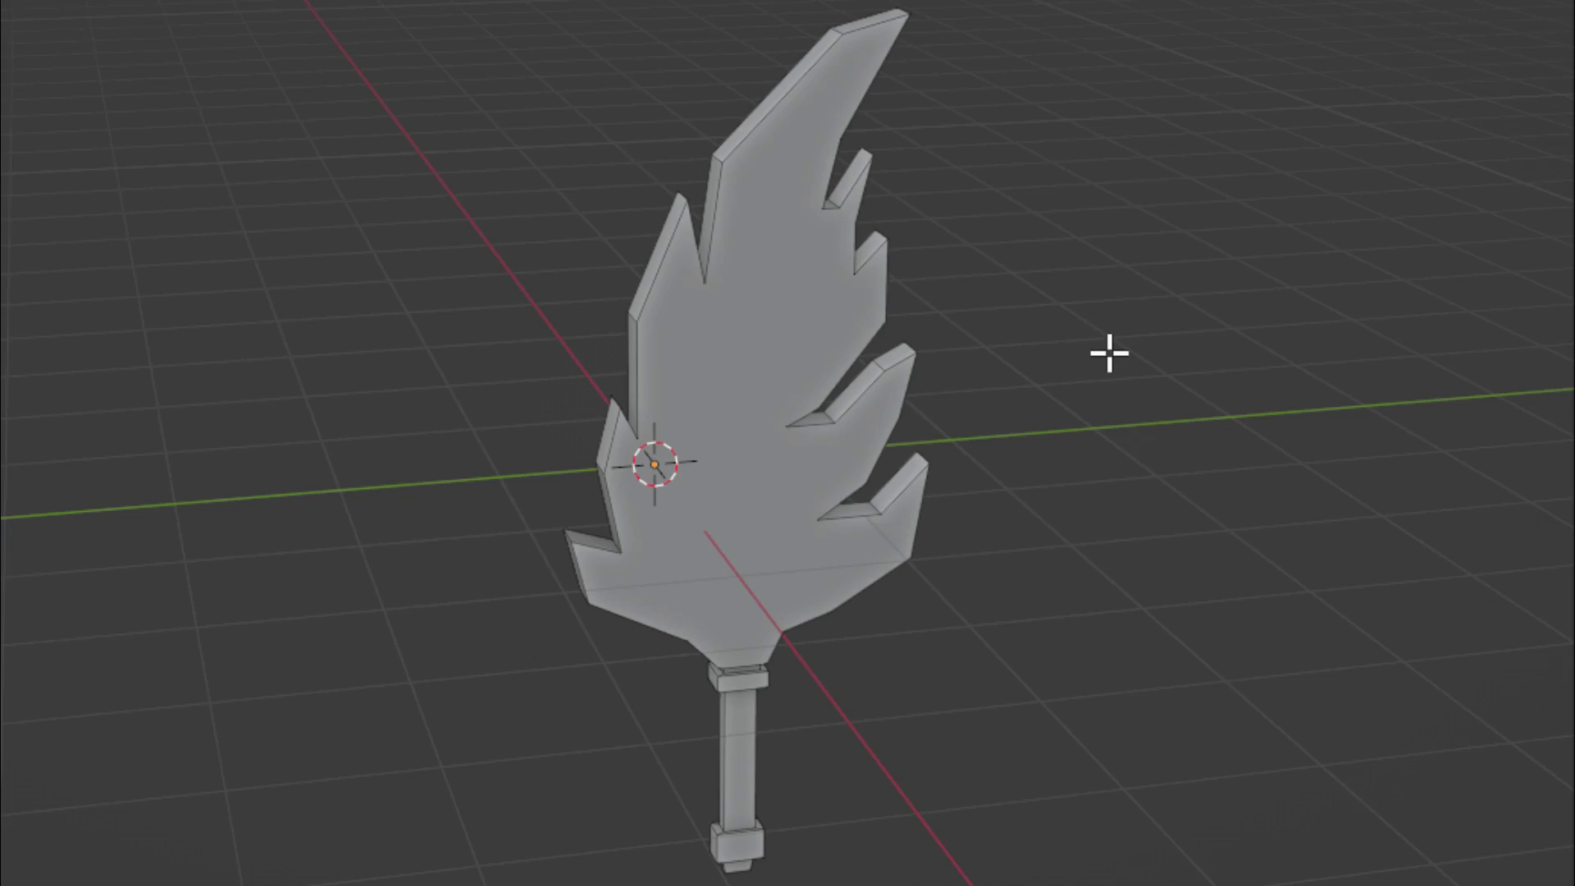
{"action": "key", "text": "a"}
{"action": "key", "text": "q"}
{"action": "left_click", "coordinate": [1096, 322]}
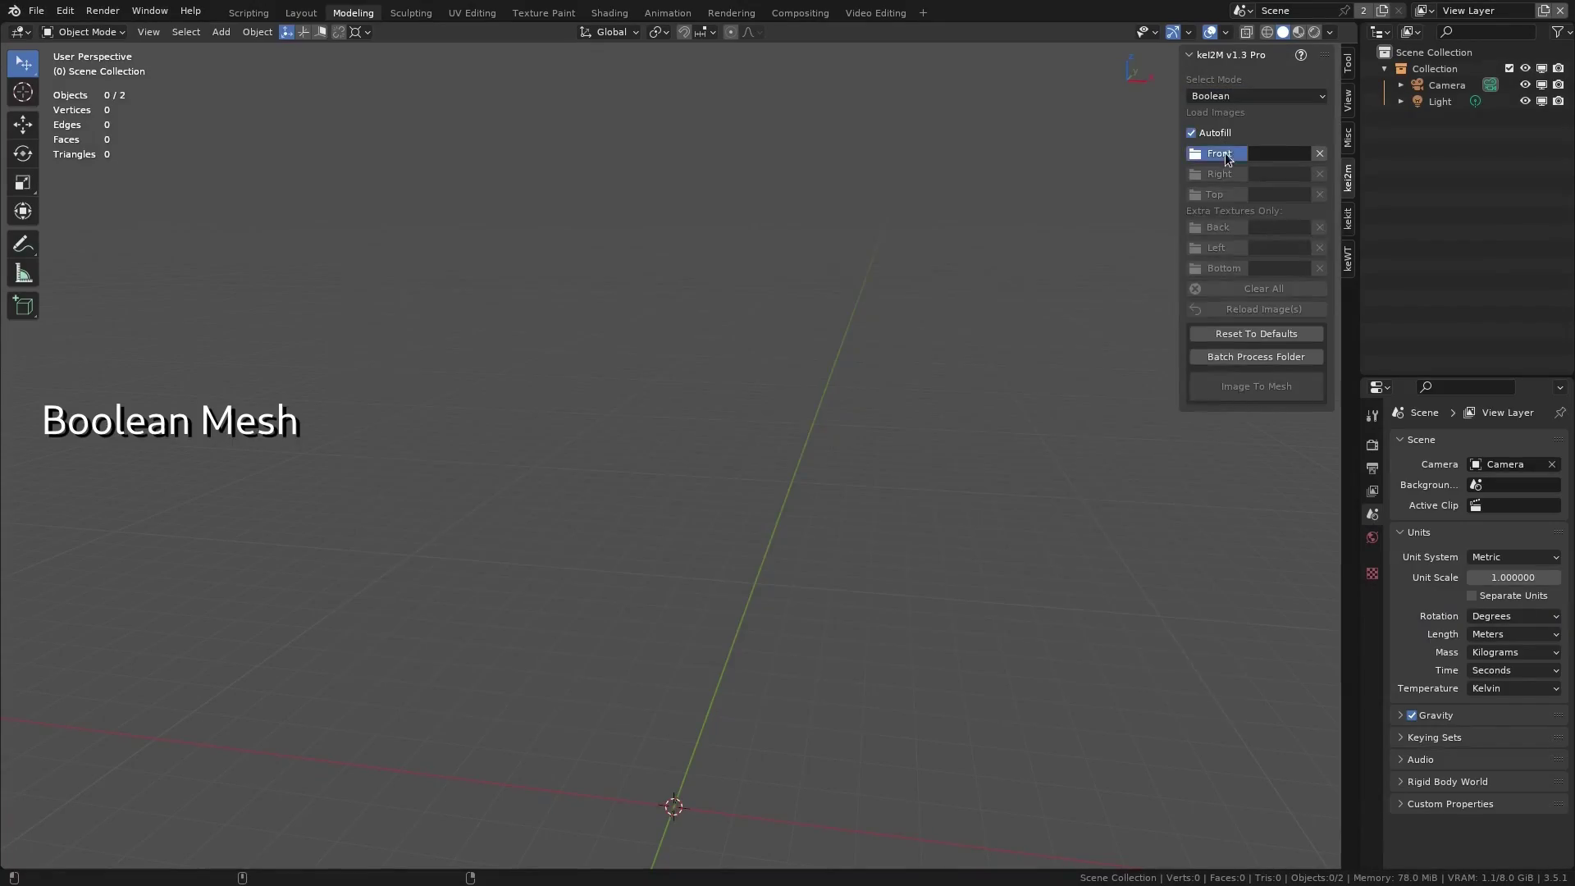
- Convert the loaded image with Image To Mesh and set Color Threshold to 0.1
{"action": "left_click", "coordinate": [1256, 388]}
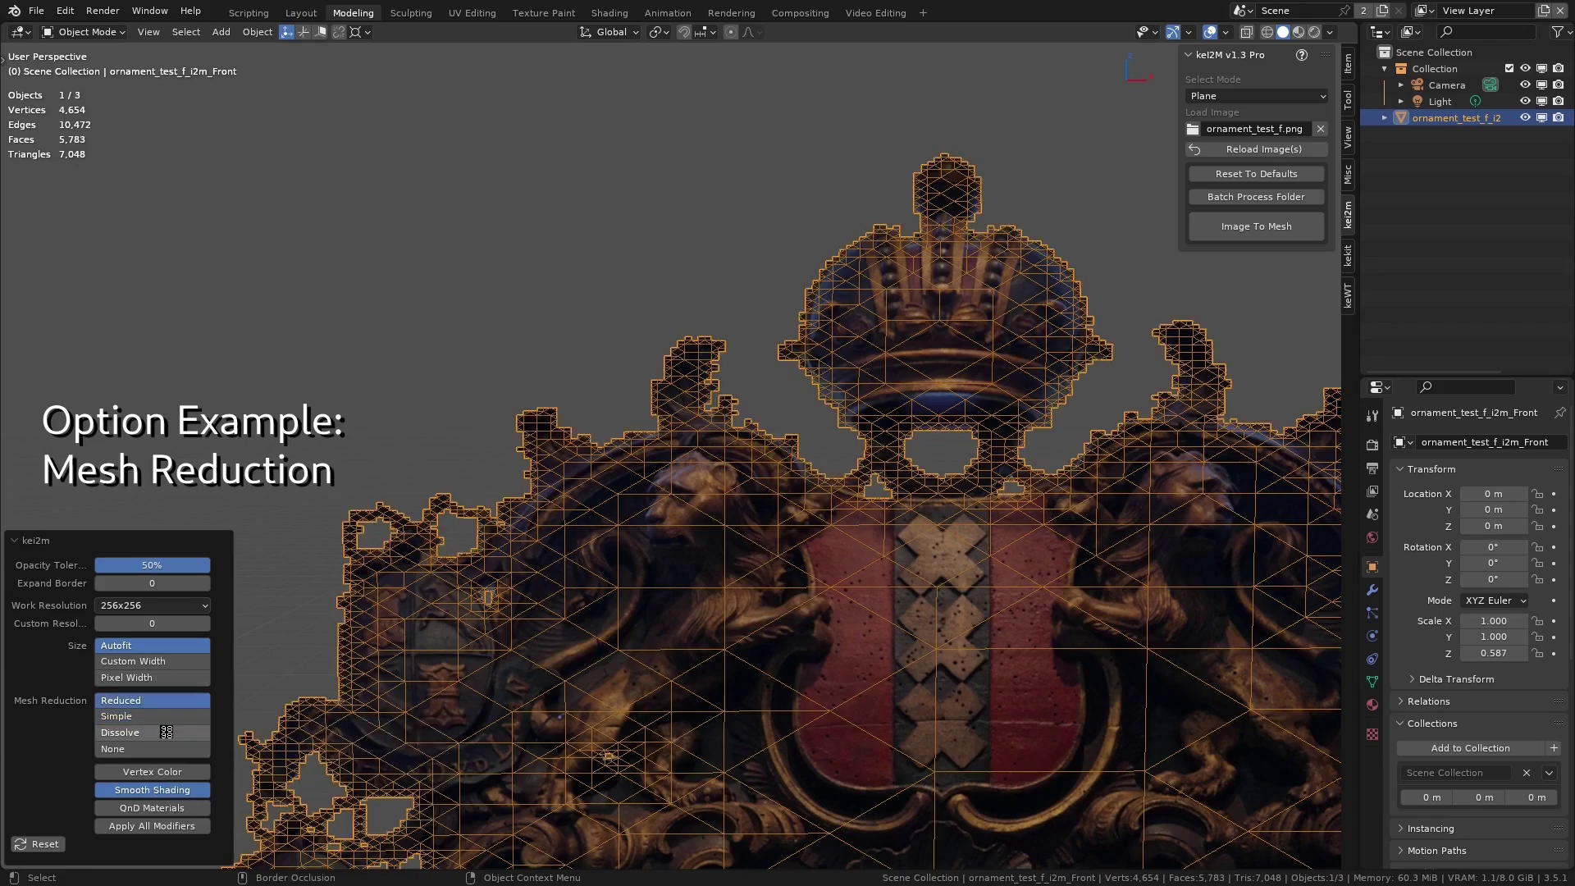
{"action": "left_click", "coordinate": [162, 749]}
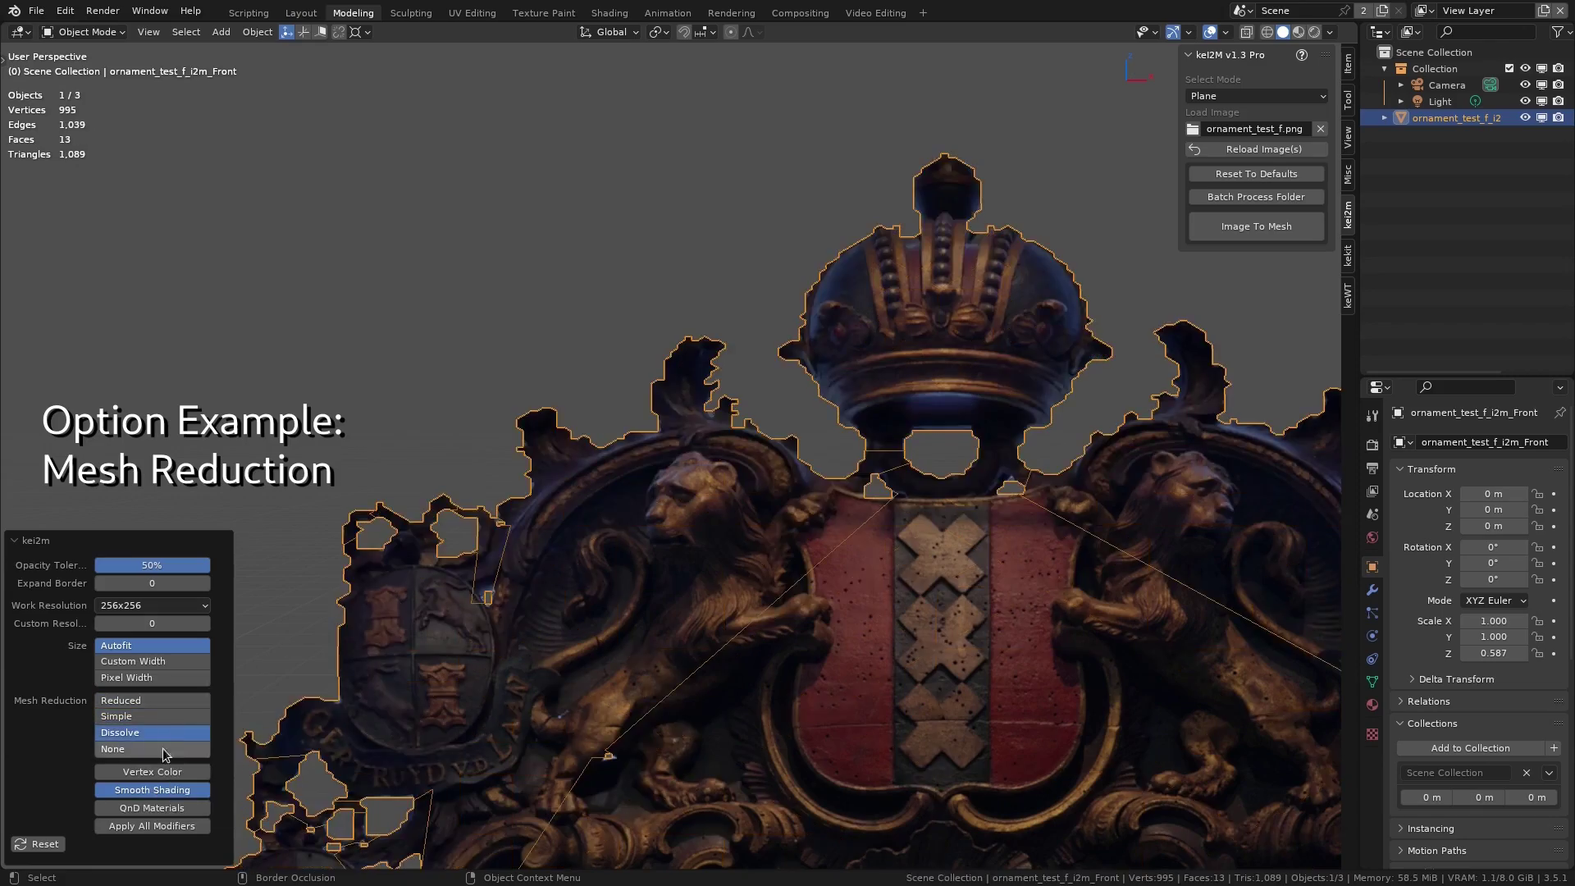
{"action": "type", "text": "0.1"}
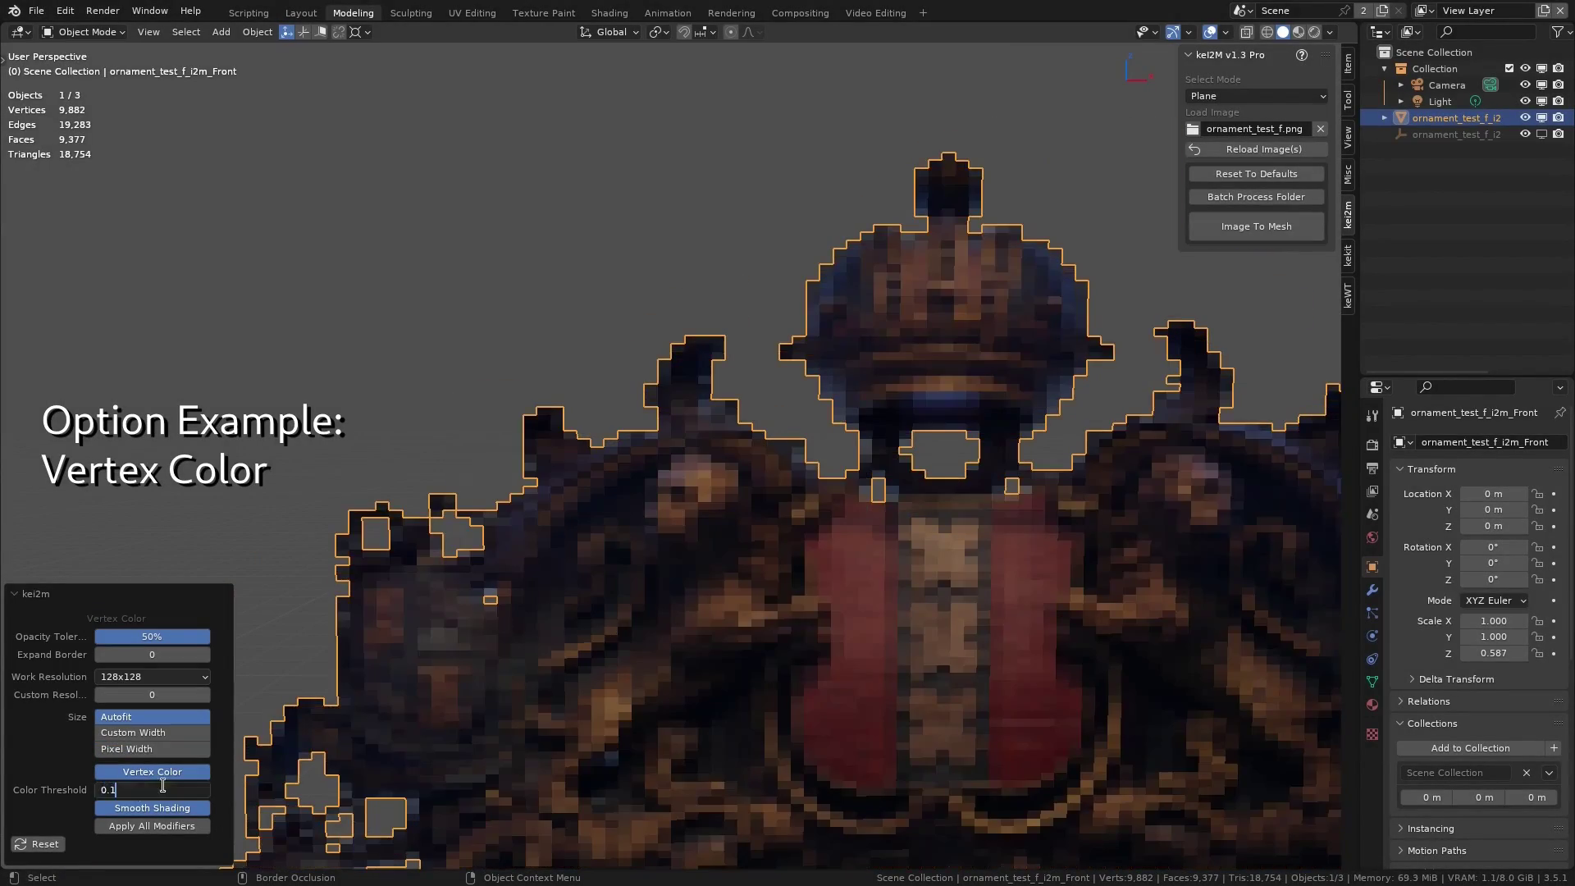
{"action": "key", "text": "Return"}
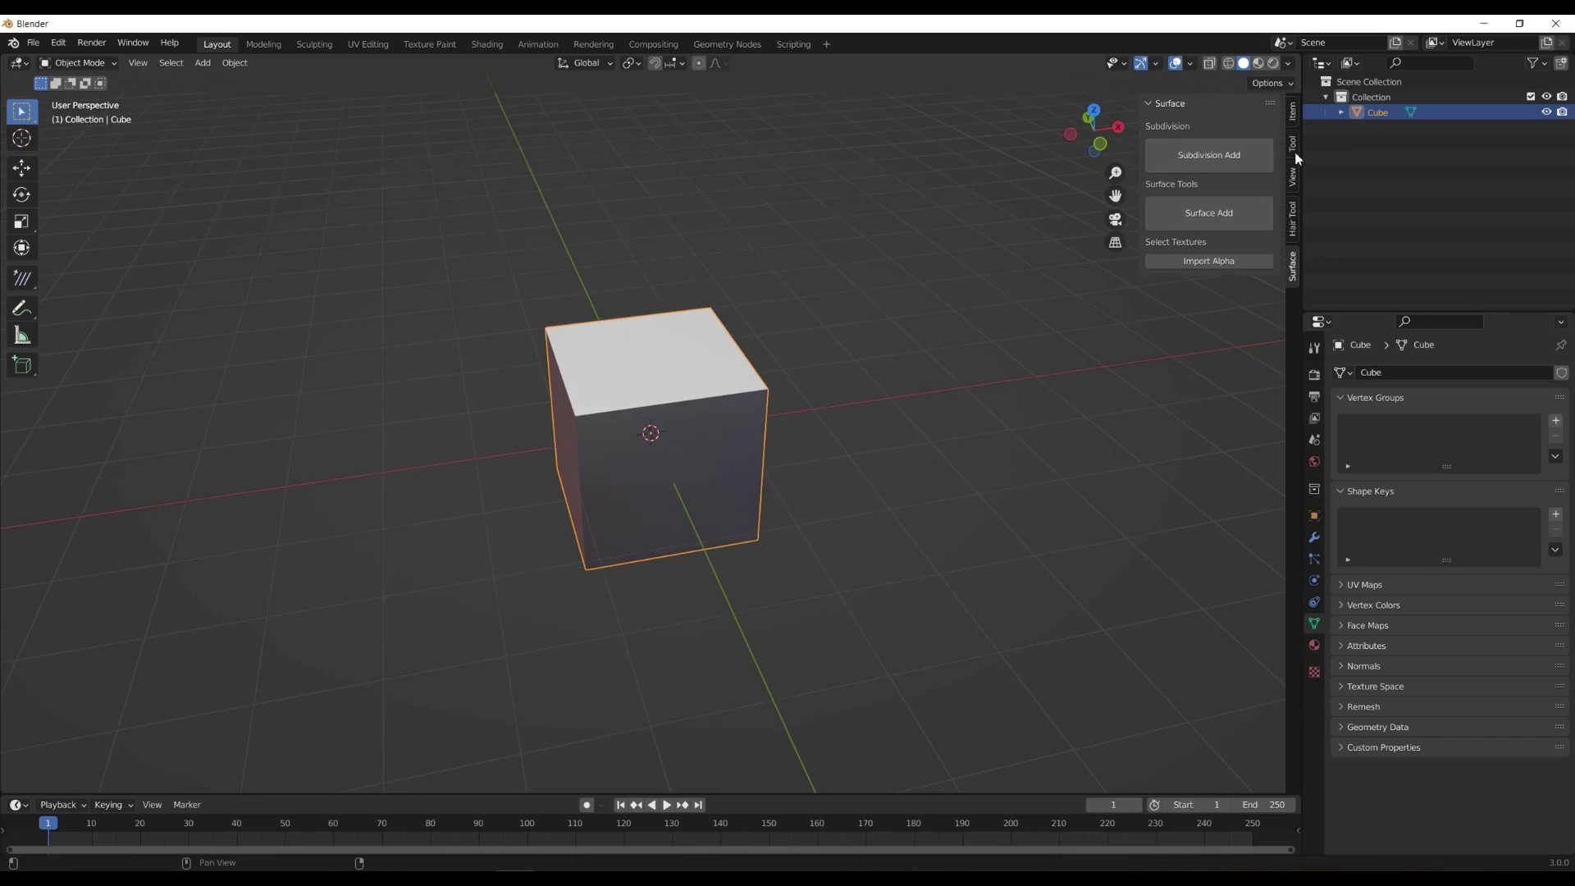
- Subdivide the cube with Catmull-Clark smoothing via Subdivision Add
{"action": "left_click", "coordinate": [1222, 222]}
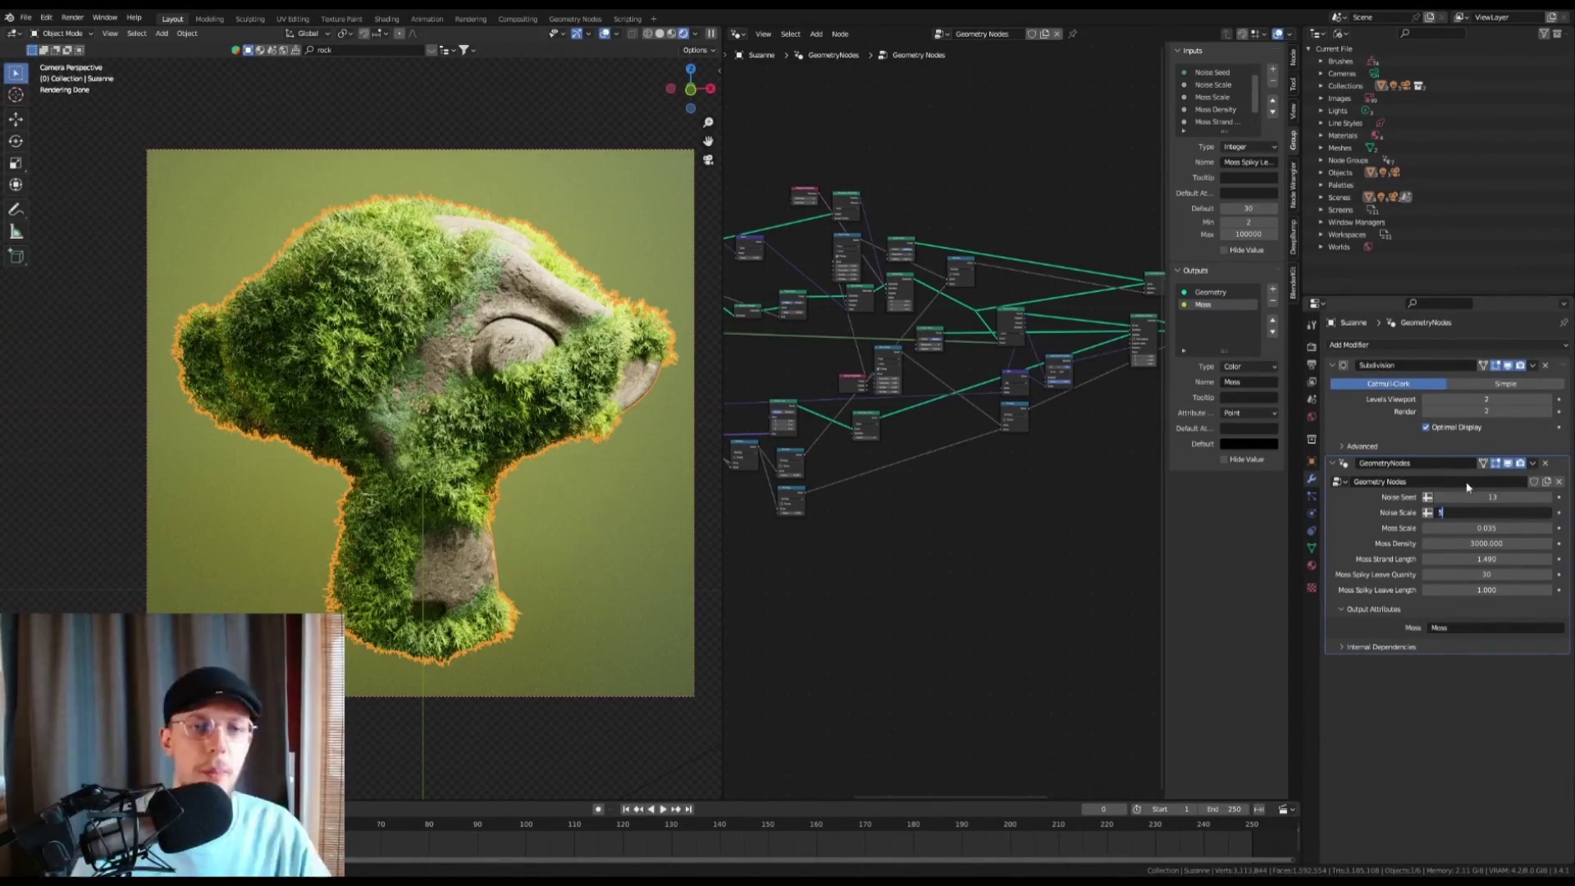
- Set Noise Scale to 5 and try Moss Scale values of 0.02, then 0.06
{"action": "key", "text": "Return"}
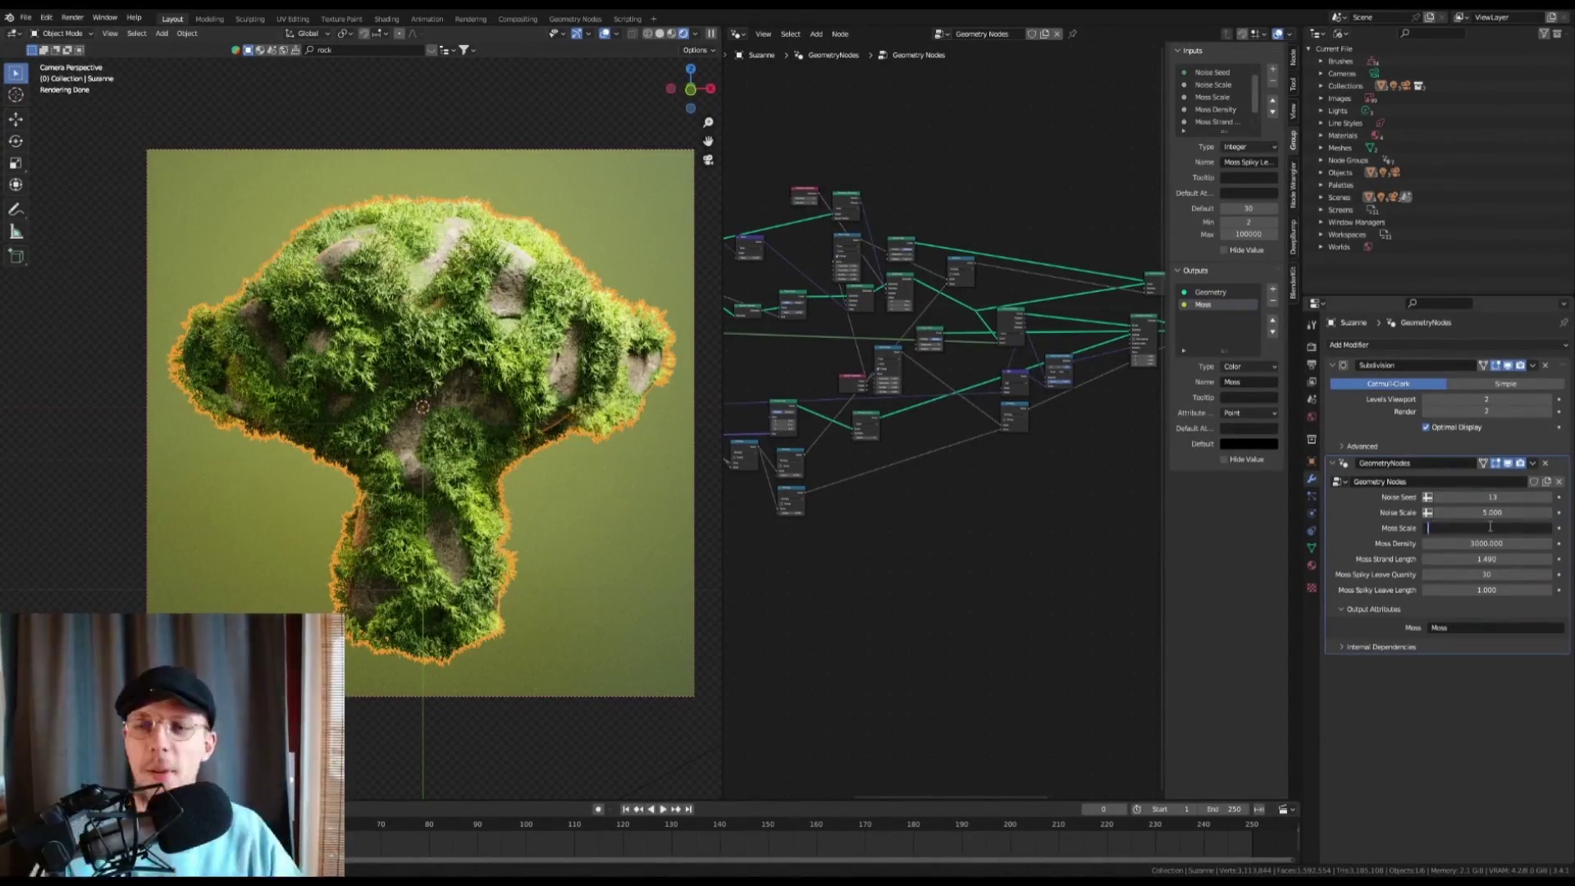
{"action": "type", "text": "0.02"}
{"action": "key", "text": "Return"}
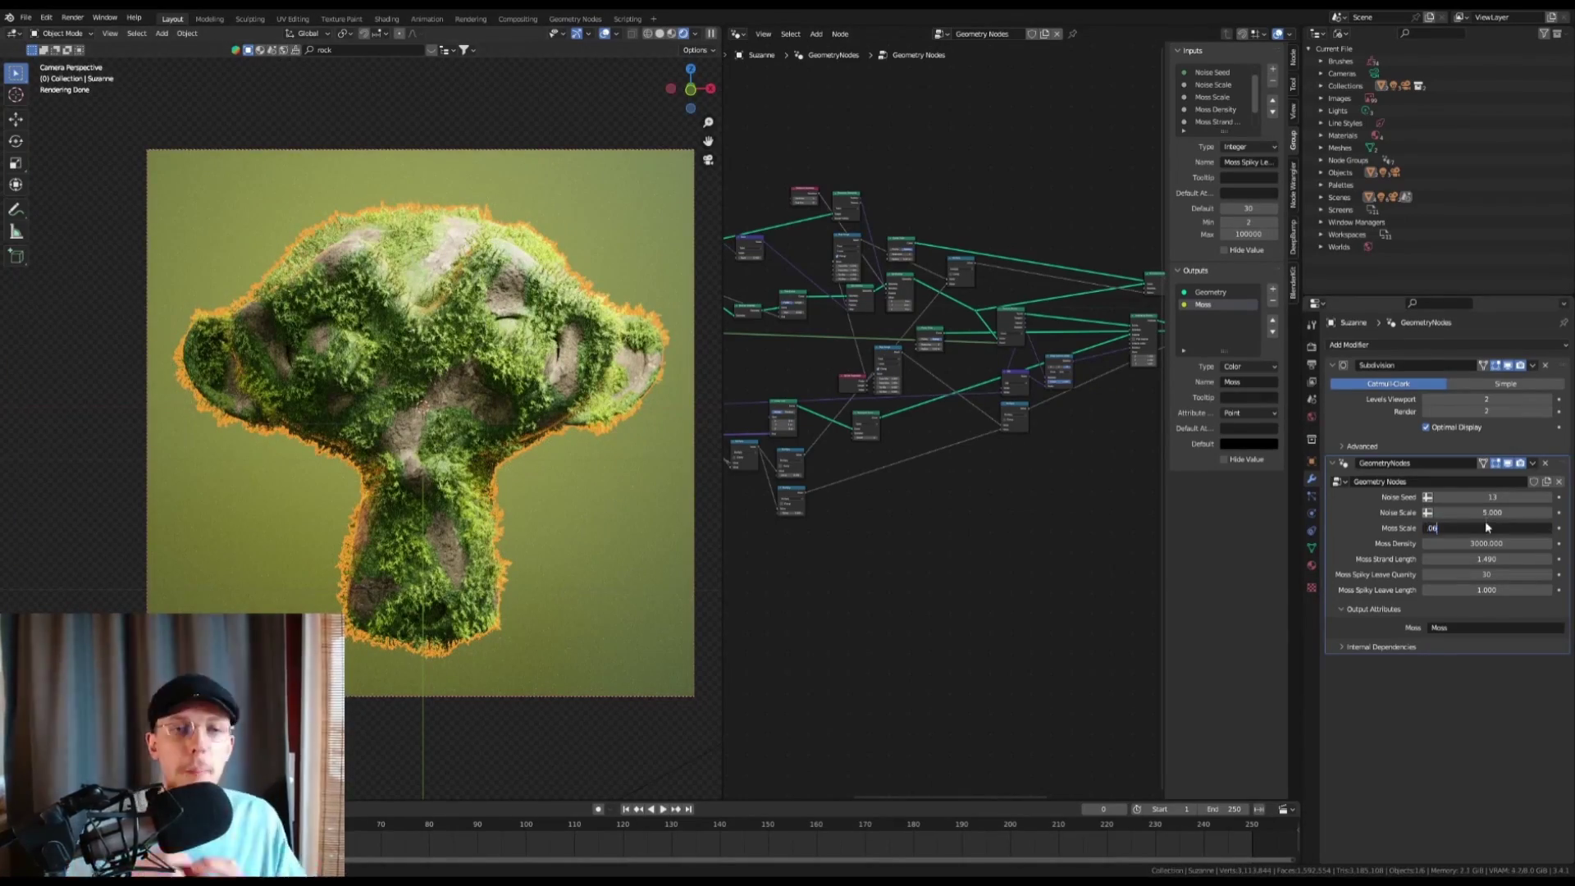
{"action": "left_click", "coordinate": [1486, 527]}
{"action": "type", "text": ".06"}
{"action": "key", "text": "Return"}
{"action": "key", "text": "Tab"}
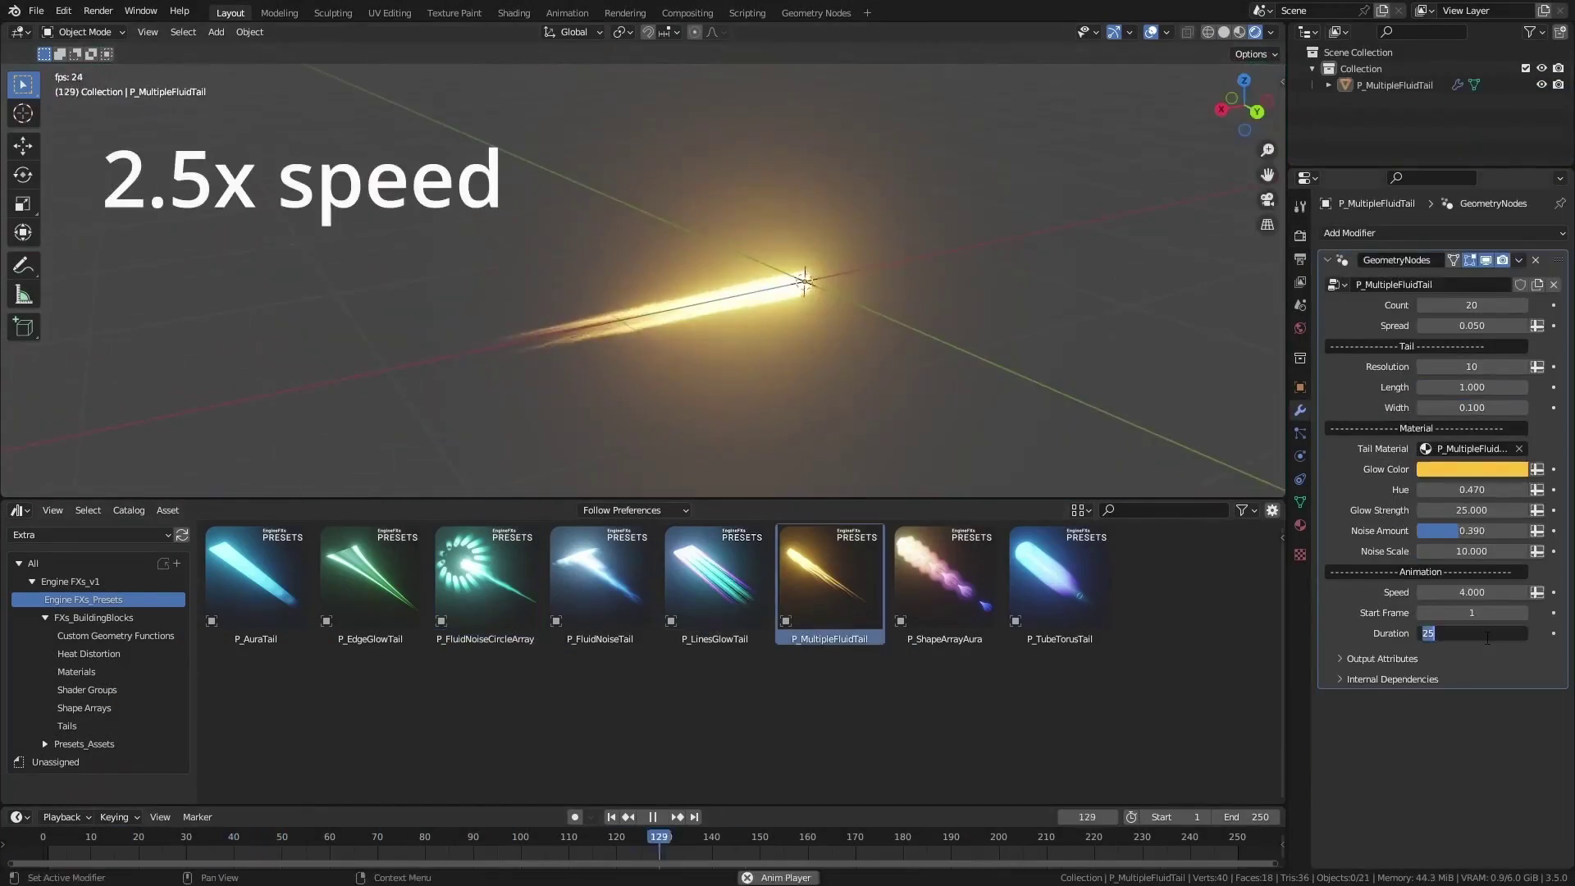
- Raise tail count, spread, length and width with blue glow, then lower count and shift hue to purple
{"action": "left_click_drag", "start_coordinate": [1472, 387], "coordinate": [1510, 387]}
{"action": "left_click_drag", "start_coordinate": [1472, 326], "coordinate": [1509, 326]}
{"action": "left_click_drag", "start_coordinate": [1472, 305], "coordinate": [1510, 305]}
{"action": "left_click_drag", "start_coordinate": [1472, 408], "coordinate": [1509, 408]}
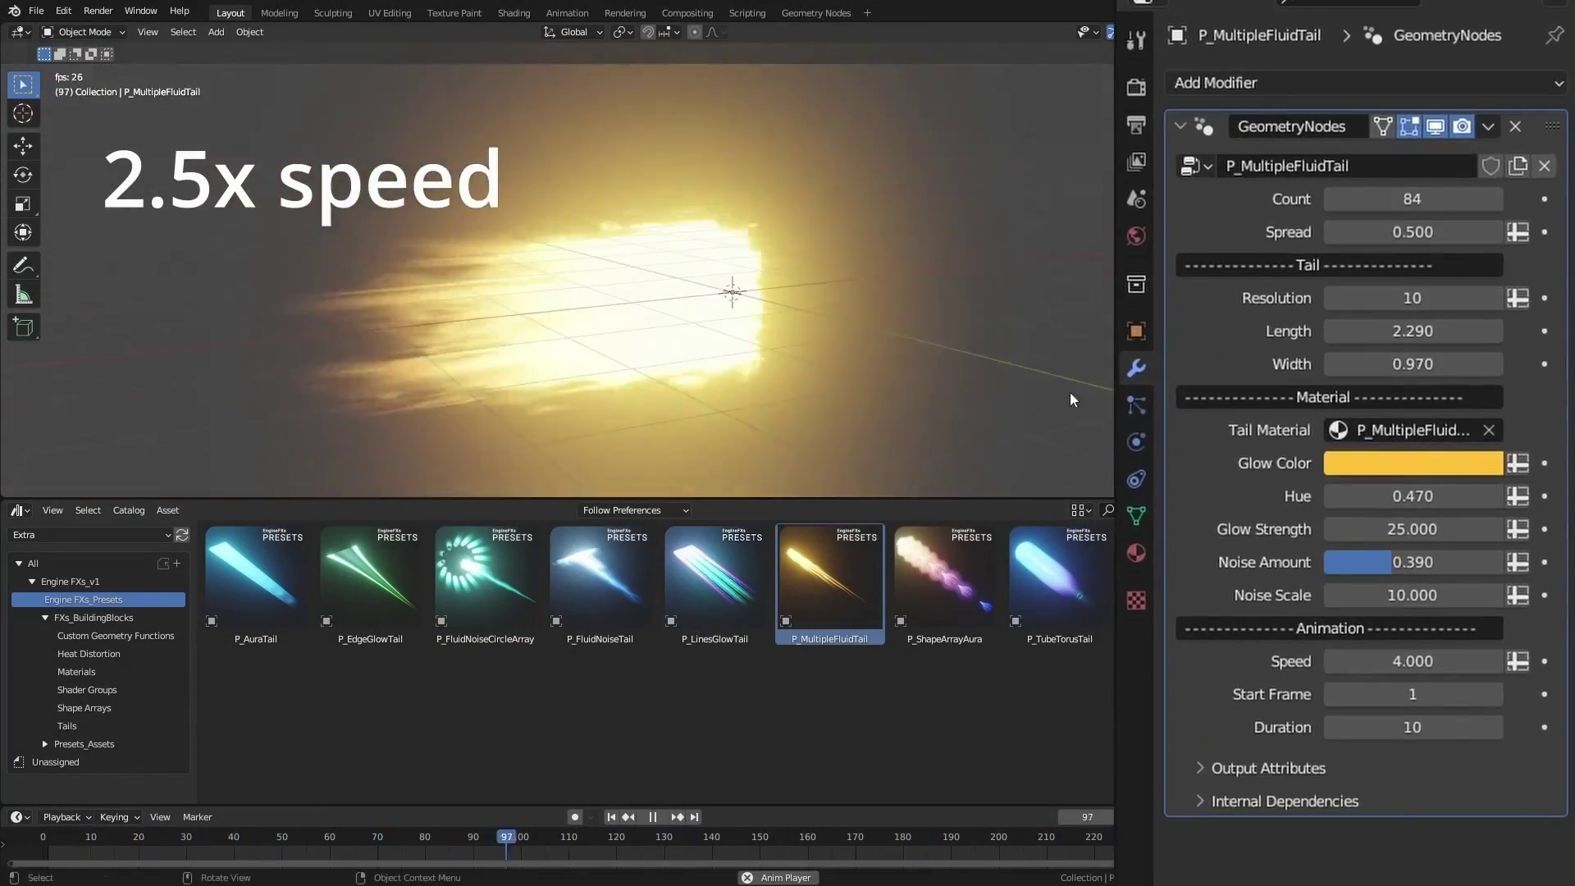
{"action": "left_click", "coordinate": [1472, 469]}
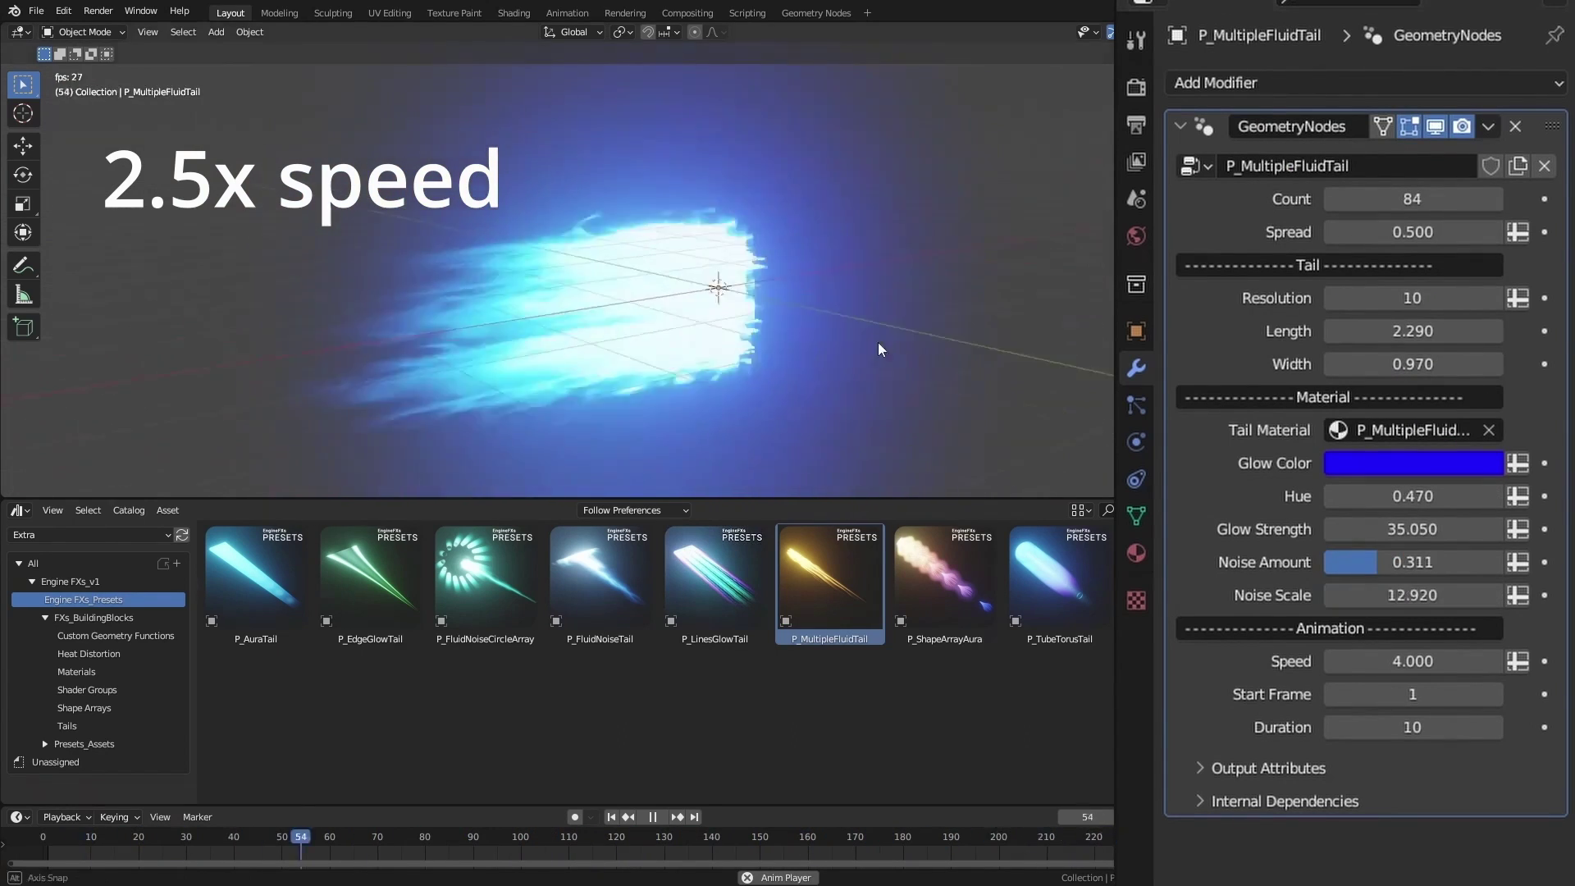
{"action": "left_click_drag", "start_coordinate": [1413, 198], "coordinate": [1378, 198]}
{"action": "left_click_drag", "start_coordinate": [1412, 497], "coordinate": [1444, 496]}
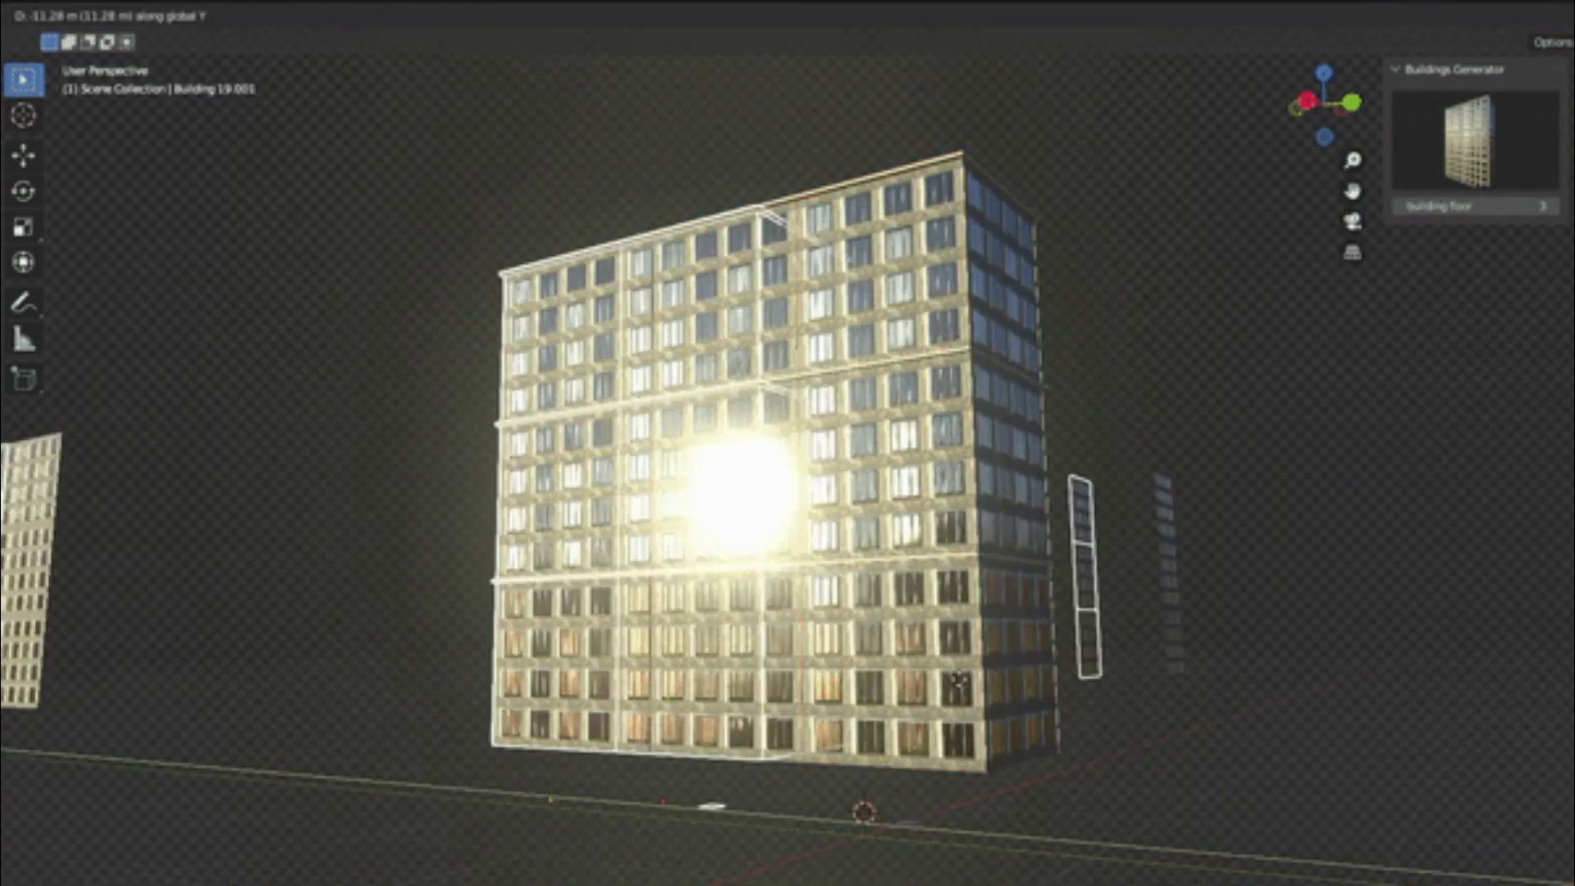
- Restore the building's width, raise its floor count to 5 and stretch the glass section taller
{"action": "right_click", "coordinate": [956, 679]}
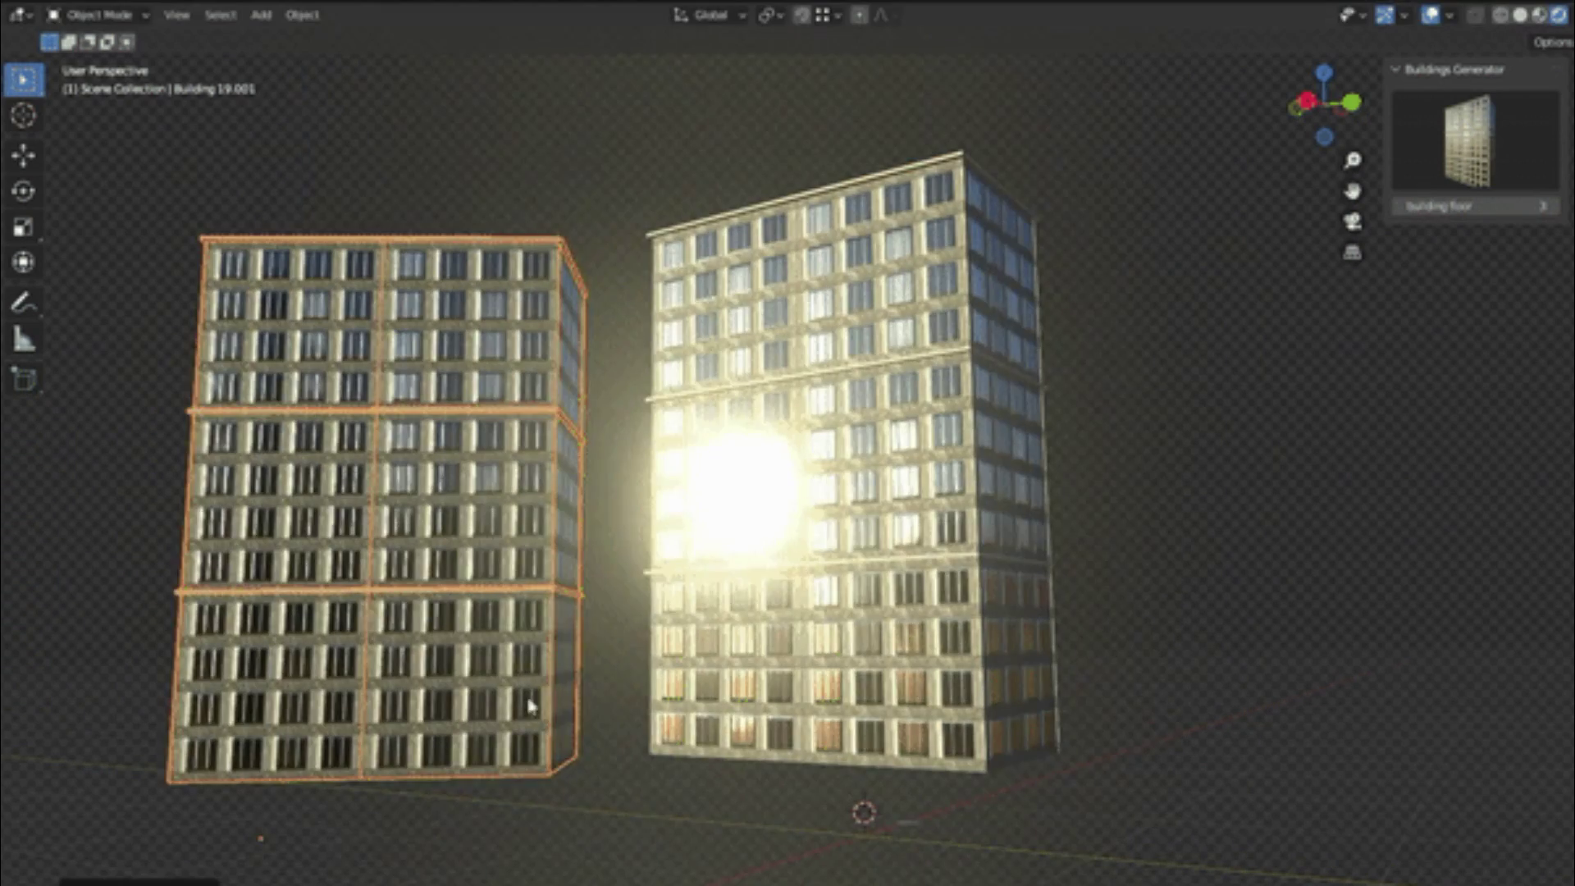
{"action": "left_click", "coordinate": [1543, 206]}
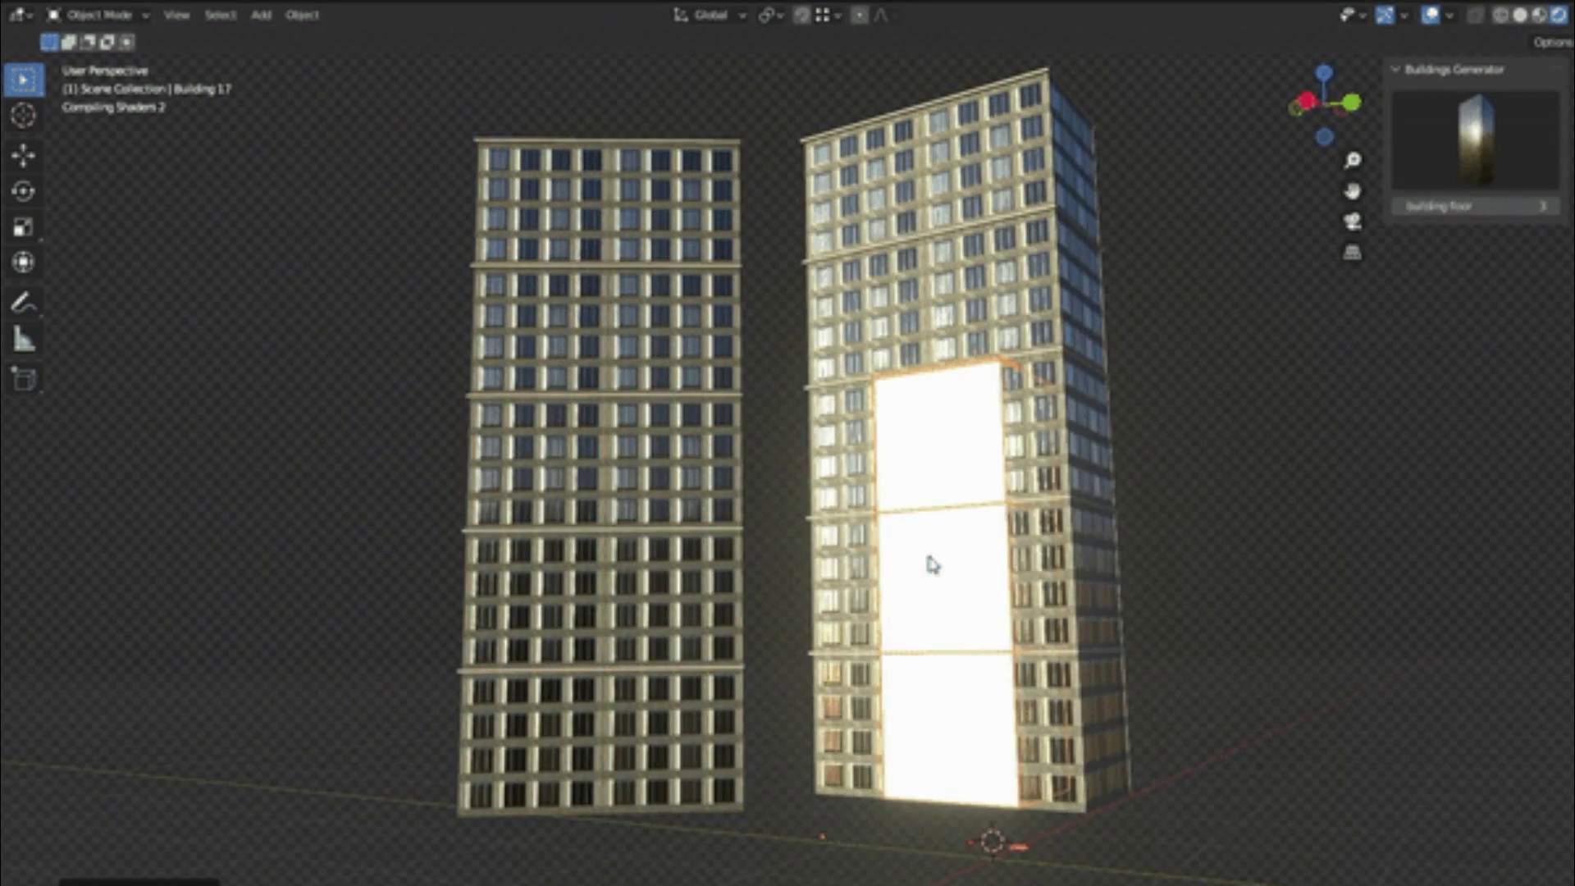
{"action": "key", "text": "s"}
{"action": "key", "text": "z"}
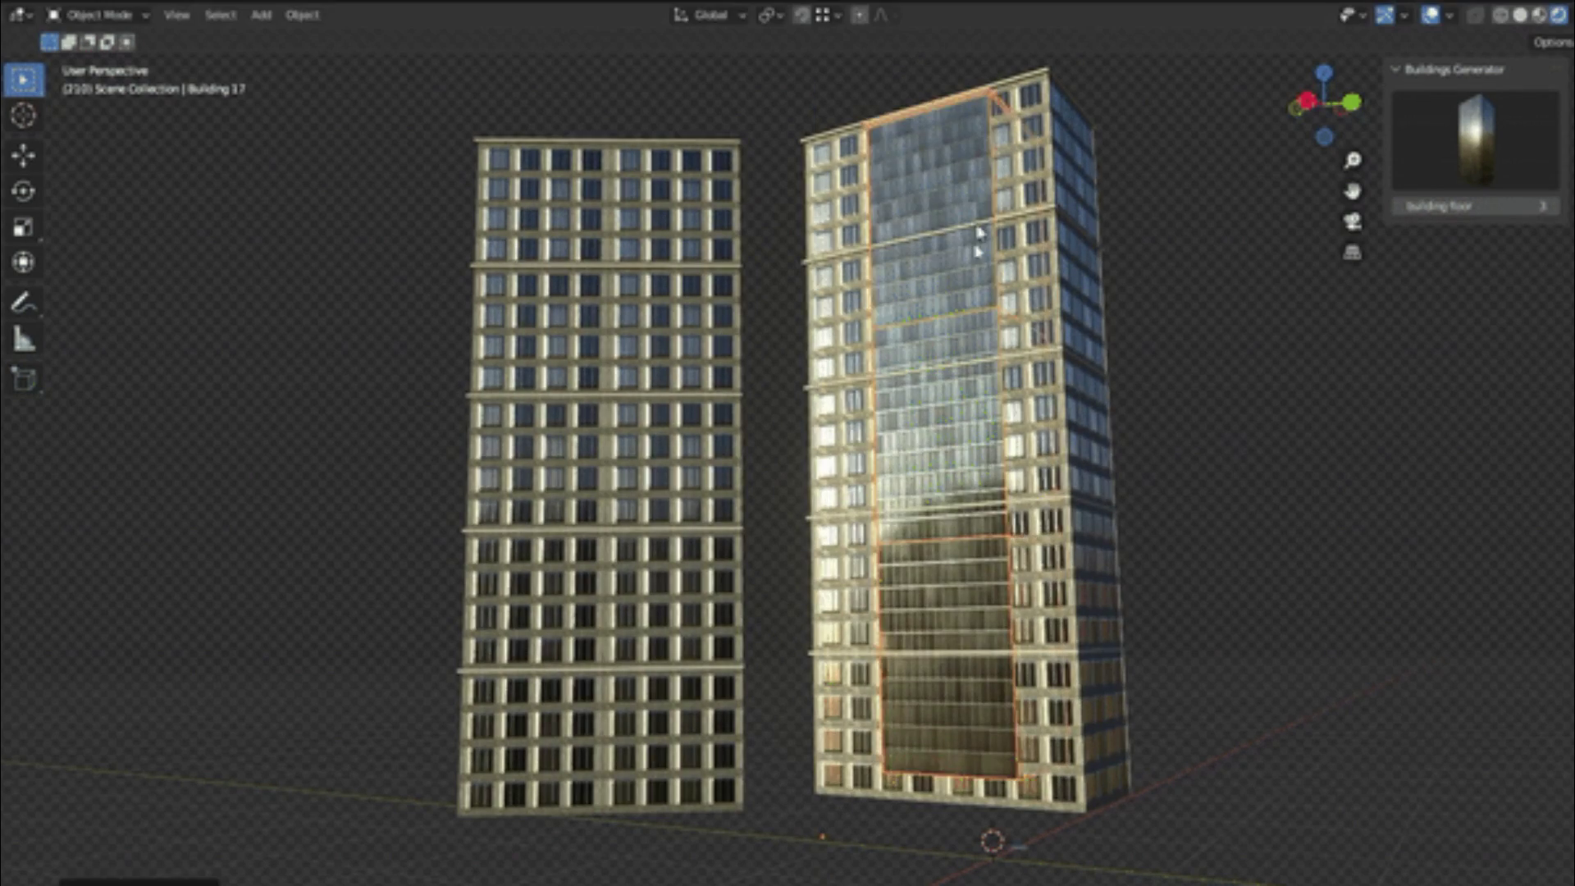
- Duplicate the tower, slide the copy to the left and scale it up
{"action": "key", "text": "shift+d"}
{"action": "key", "text": "x"}
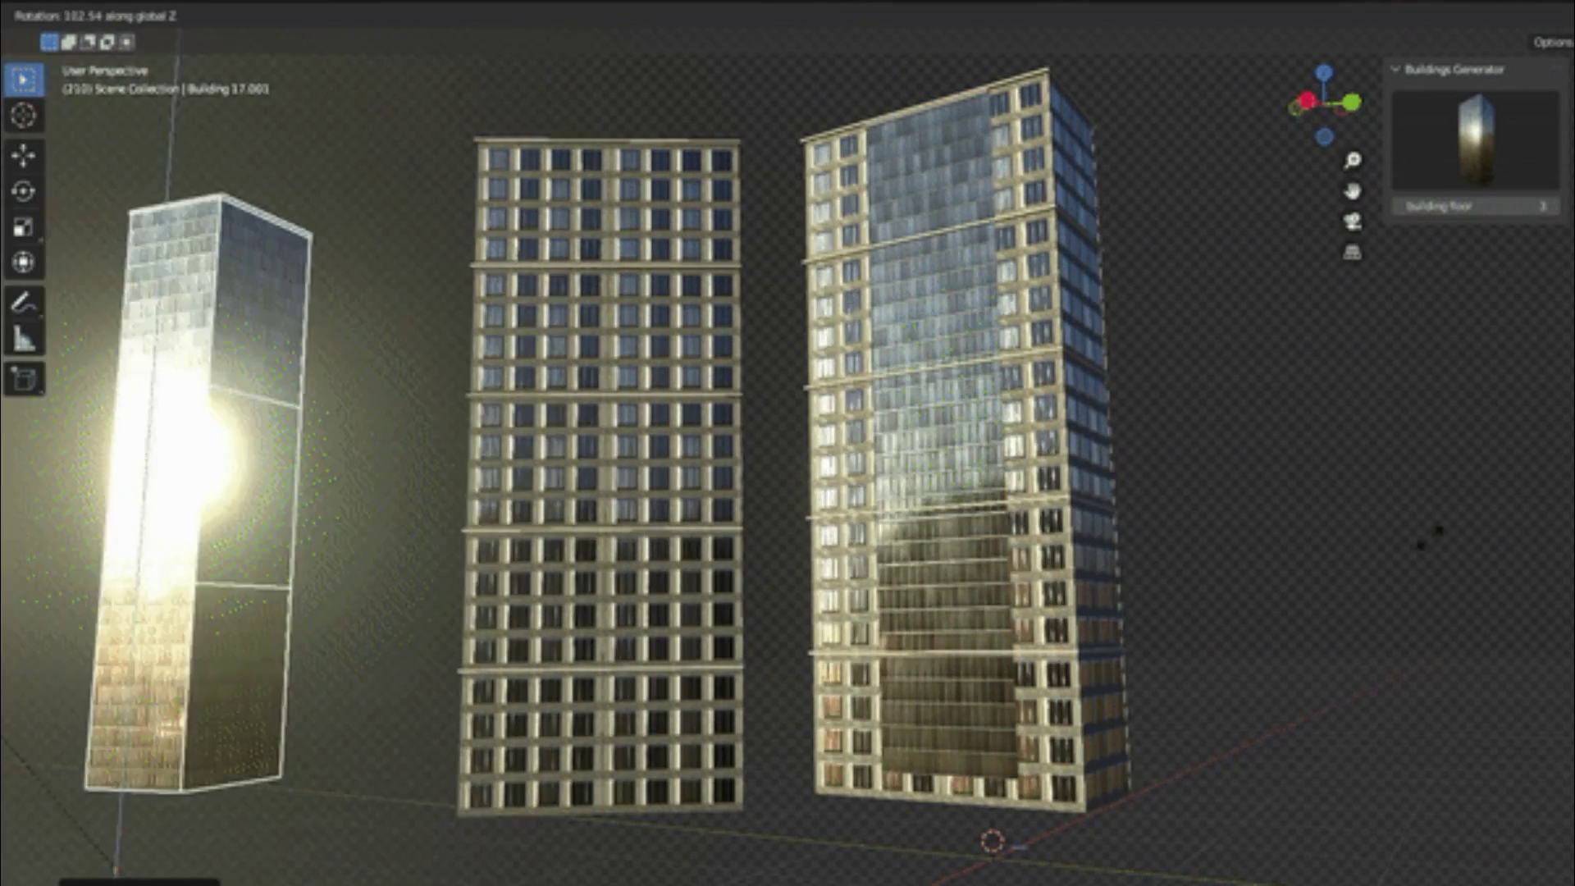
{"action": "key", "text": "s"}
{"action": "left_click", "coordinate": [822, 497]}
{"action": "middle_click_drag", "start_coordinate": [822, 497], "coordinate": [1446, 343]}
- Stretch the right building taller along Z and duplicate a building
{"action": "key", "text": "s"}
{"action": "key", "text": "z"}
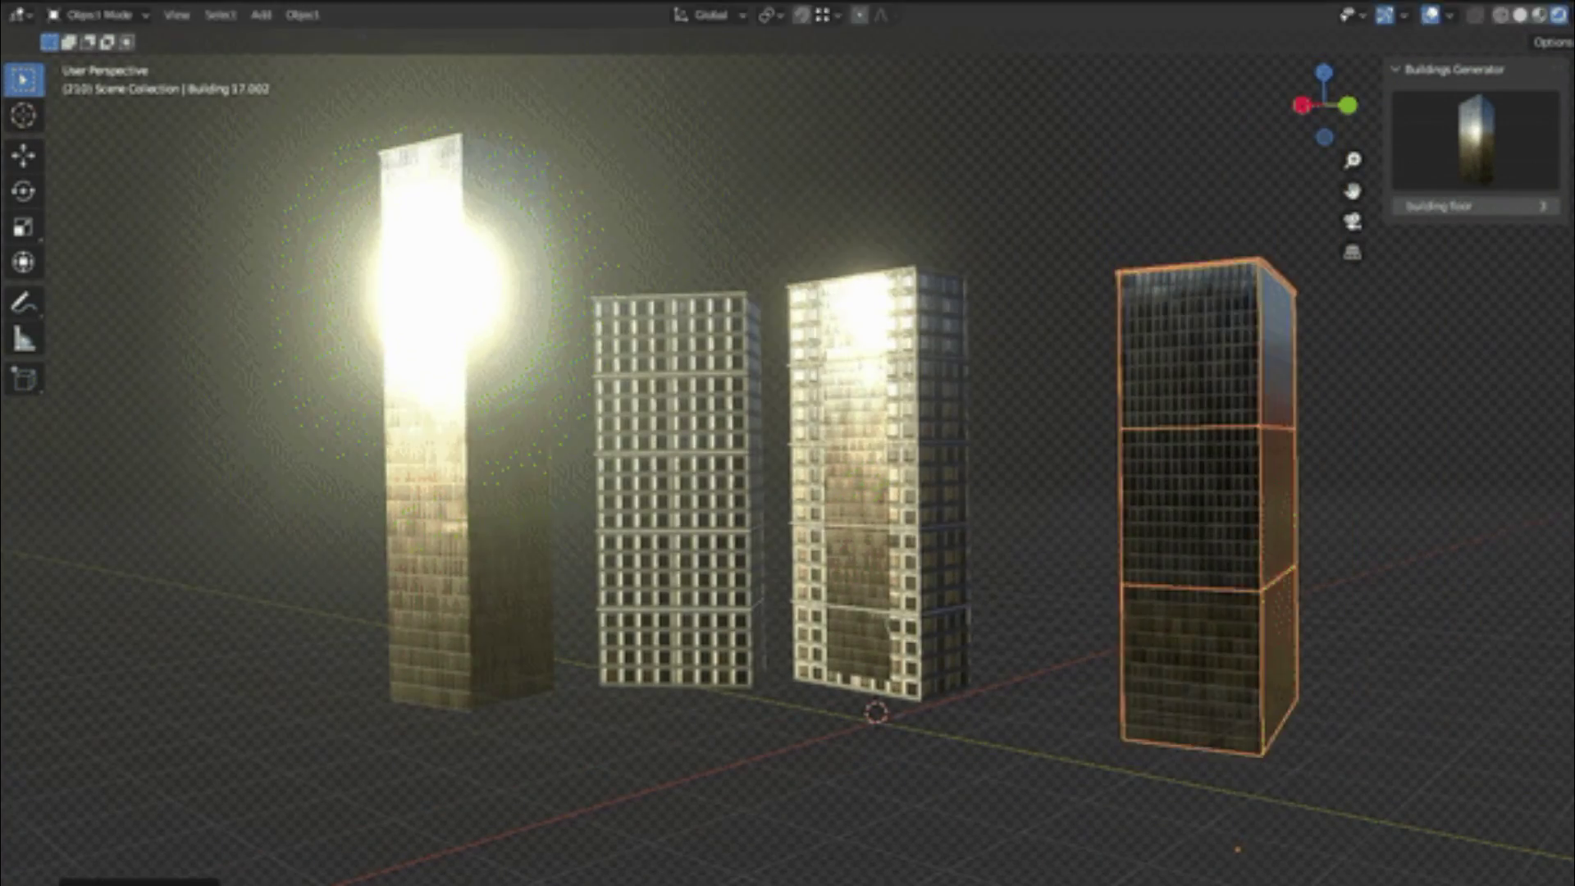
{"action": "left_click", "coordinate": [1021, 515]}
{"action": "scroll", "coordinate": [1021, 514], "scroll_direction": "up", "scroll_amount": 3}
{"action": "key", "text": "shift+d"}
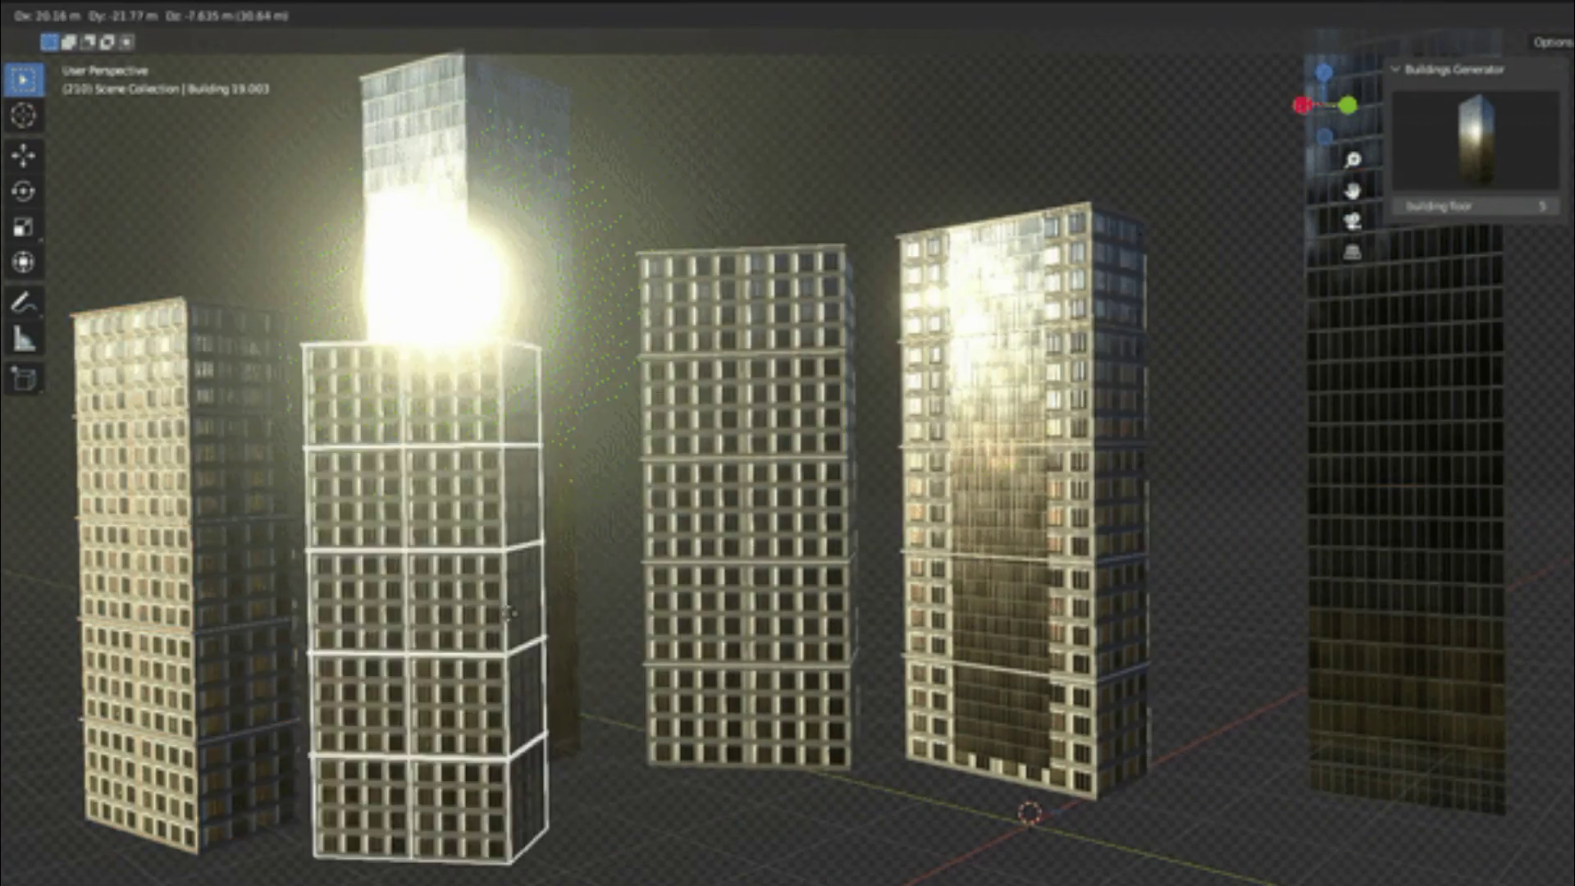
- Add a red-brick building from the style gallery, place it among the towers and duplicate it
{"action": "left_click", "coordinate": [744, 502]}
{"action": "left_click", "coordinate": [1477, 139]}
{"action": "left_click", "coordinate": [995, 341]}
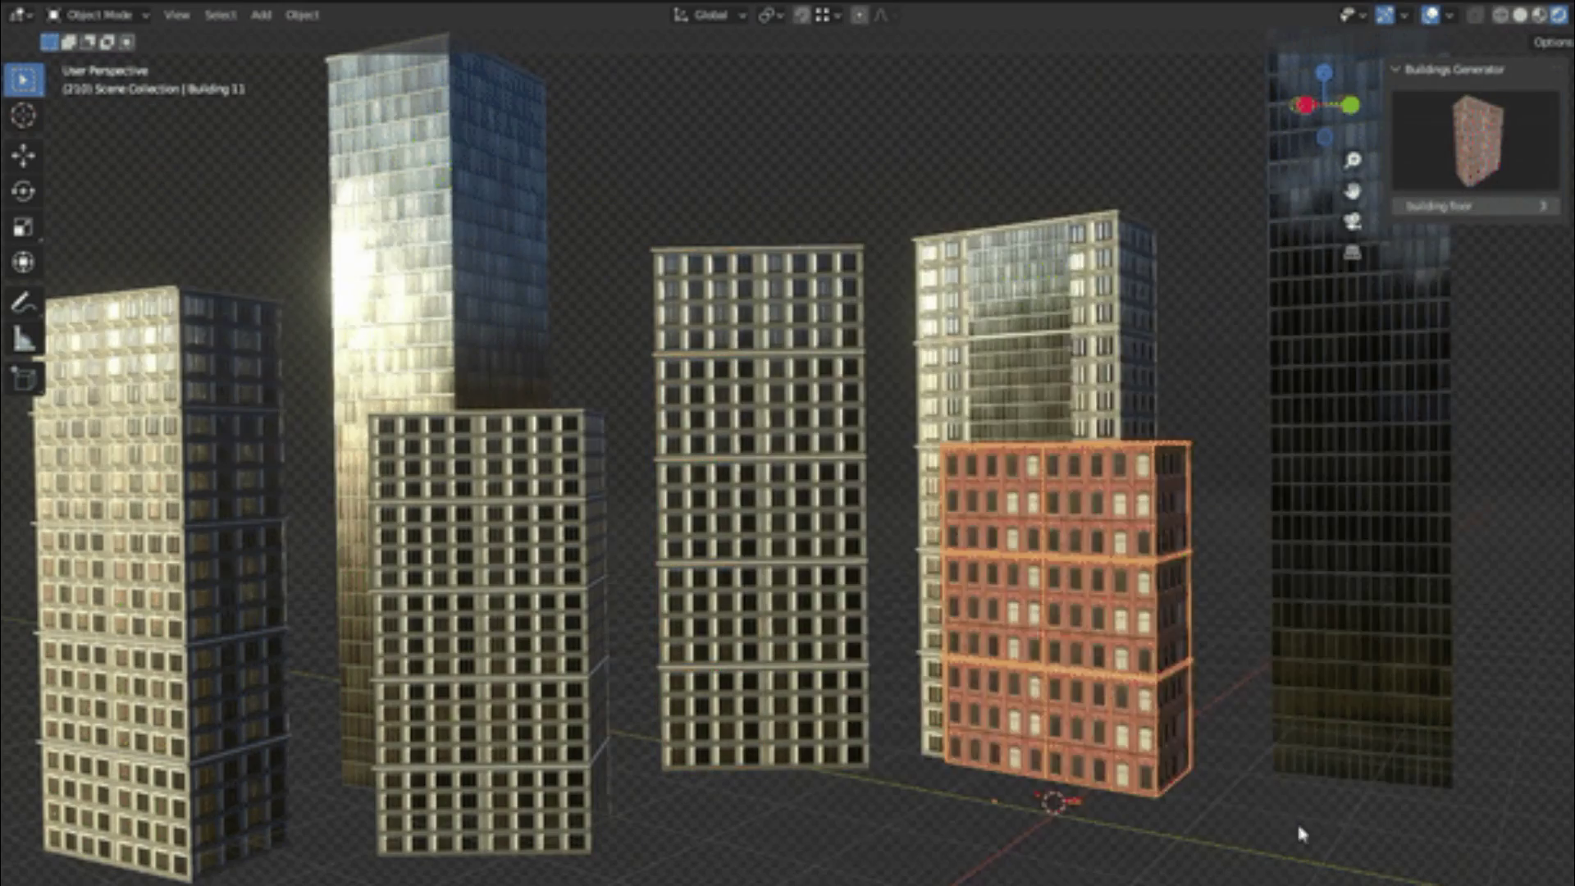
{"action": "key", "text": "g"}
{"action": "left_click", "coordinate": [1243, 733]}
{"action": "key", "text": "shift+d"}
{"action": "middle_click_drag", "start_coordinate": [985, 657], "coordinate": [943, 616]}
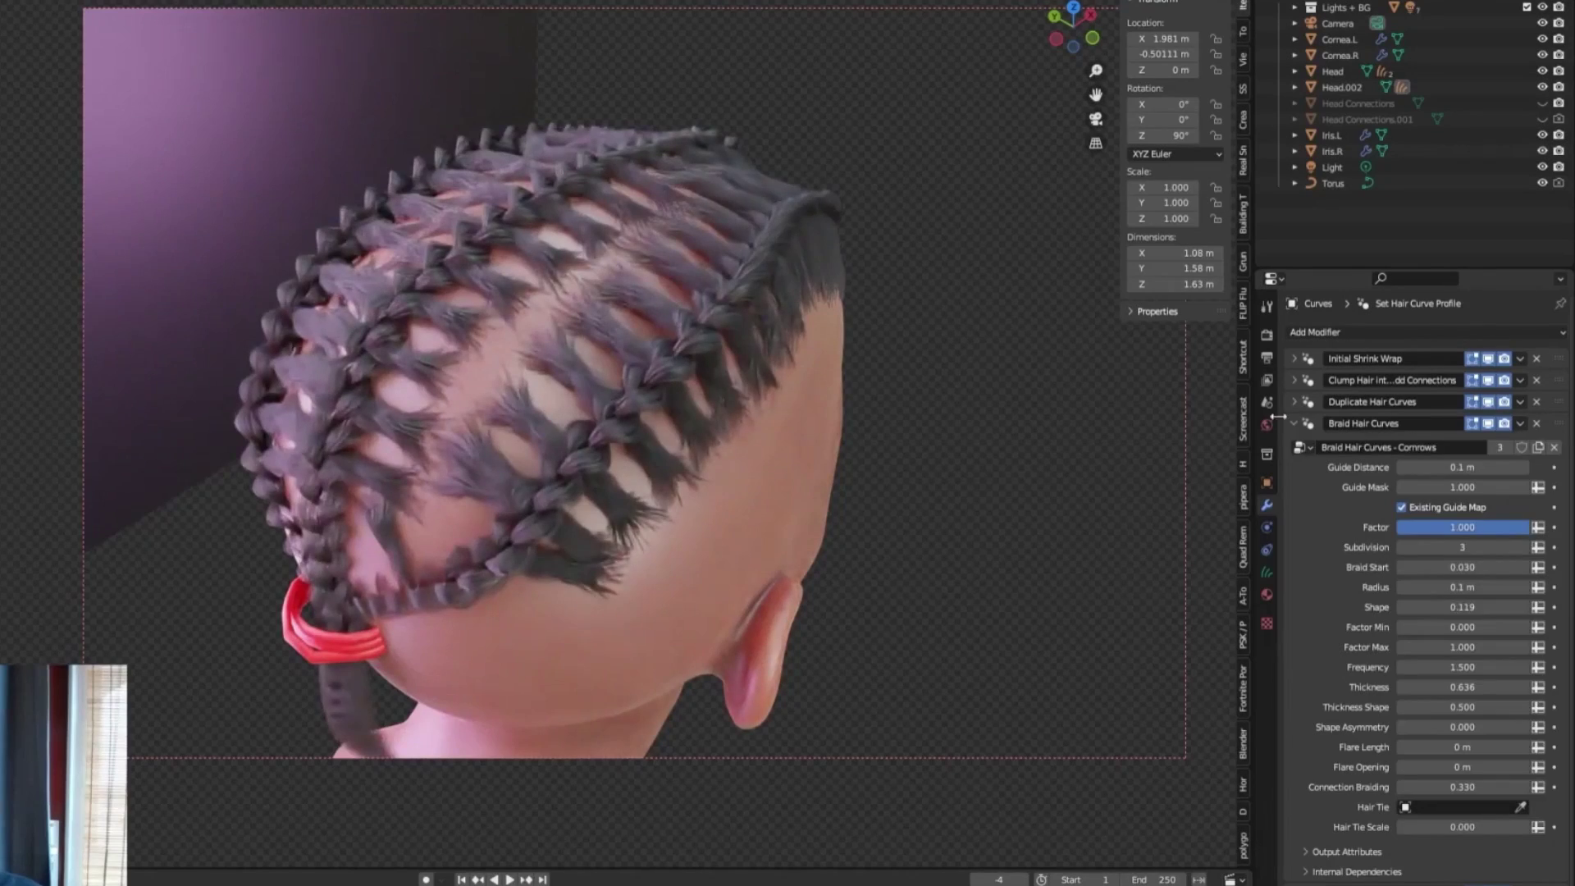
- Set the Clump Hair connection distance to 0.1
{"action": "left_click", "coordinate": [1295, 380]}
{"action": "left_click", "coordinate": [1294, 380]}
{"action": "scroll", "coordinate": [1371, 569], "scroll_direction": "down", "scroll_amount": 5}
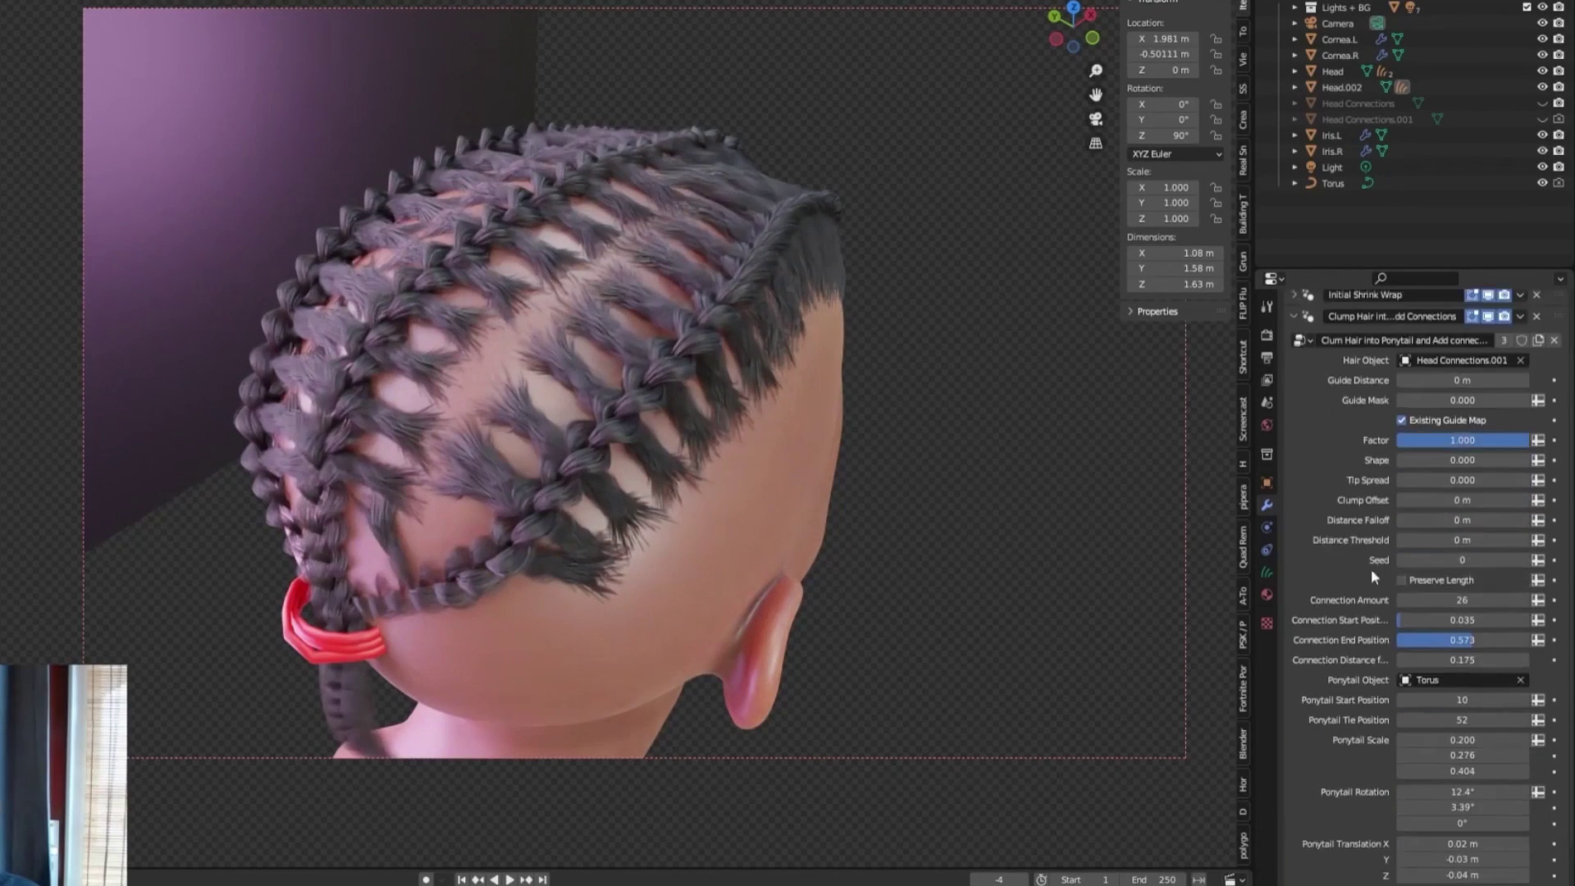
{"action": "key", "text": "Return"}
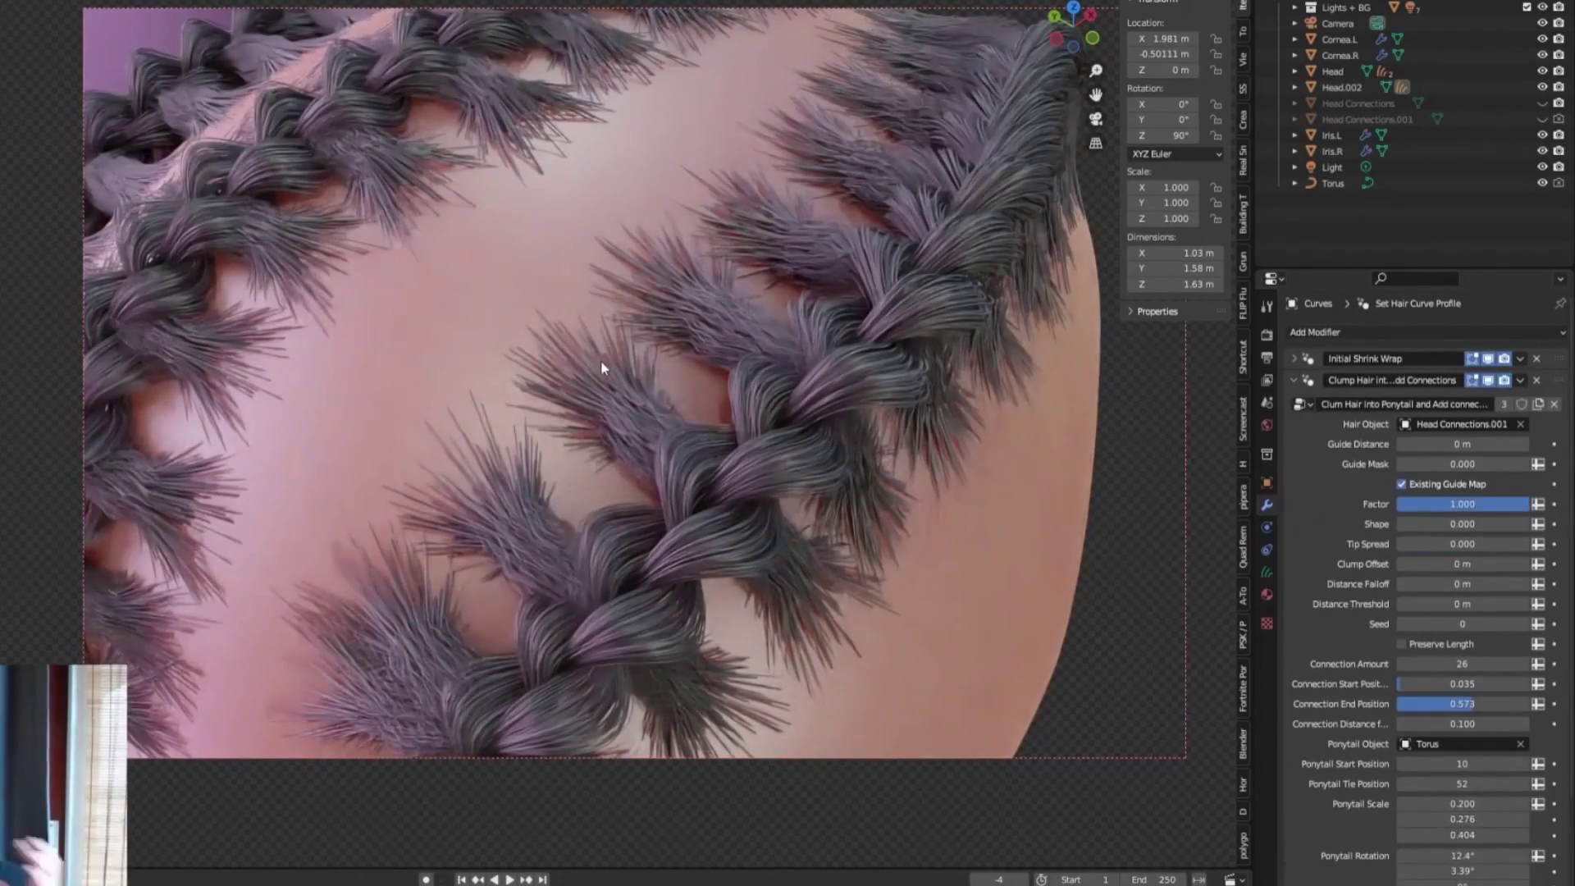
- Try Duplicate Hair Curves radius values 0.1 and 0.05, settling on 0.075 m
{"action": "left_click", "coordinate": [1294, 379]}
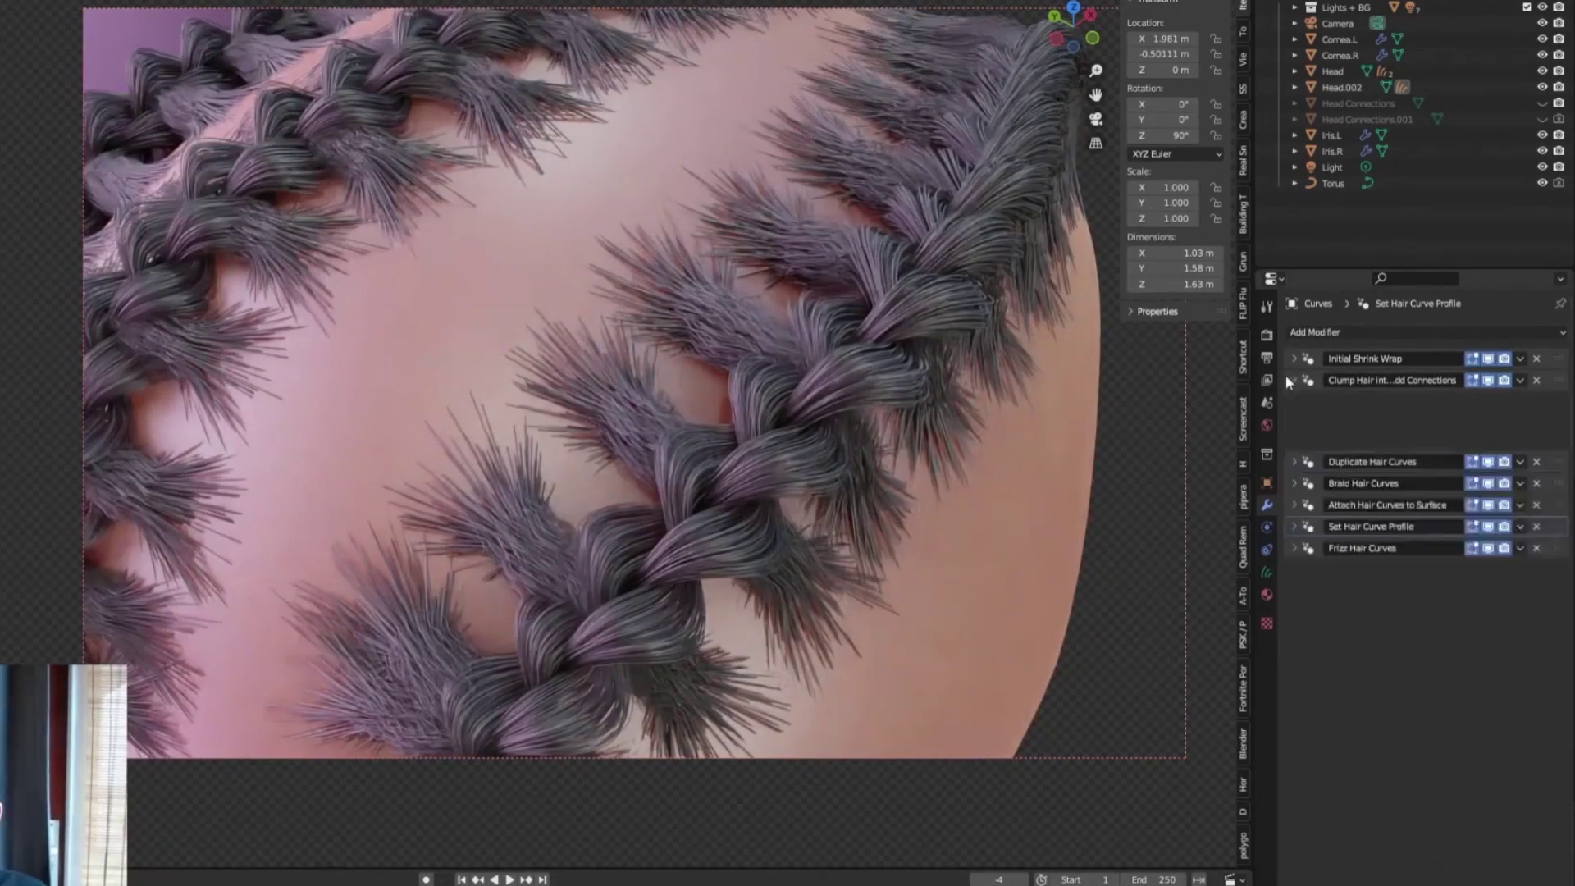
{"action": "left_click", "coordinate": [1294, 401]}
{"action": "type", "text": ".1"}
{"action": "key", "text": "Return"}
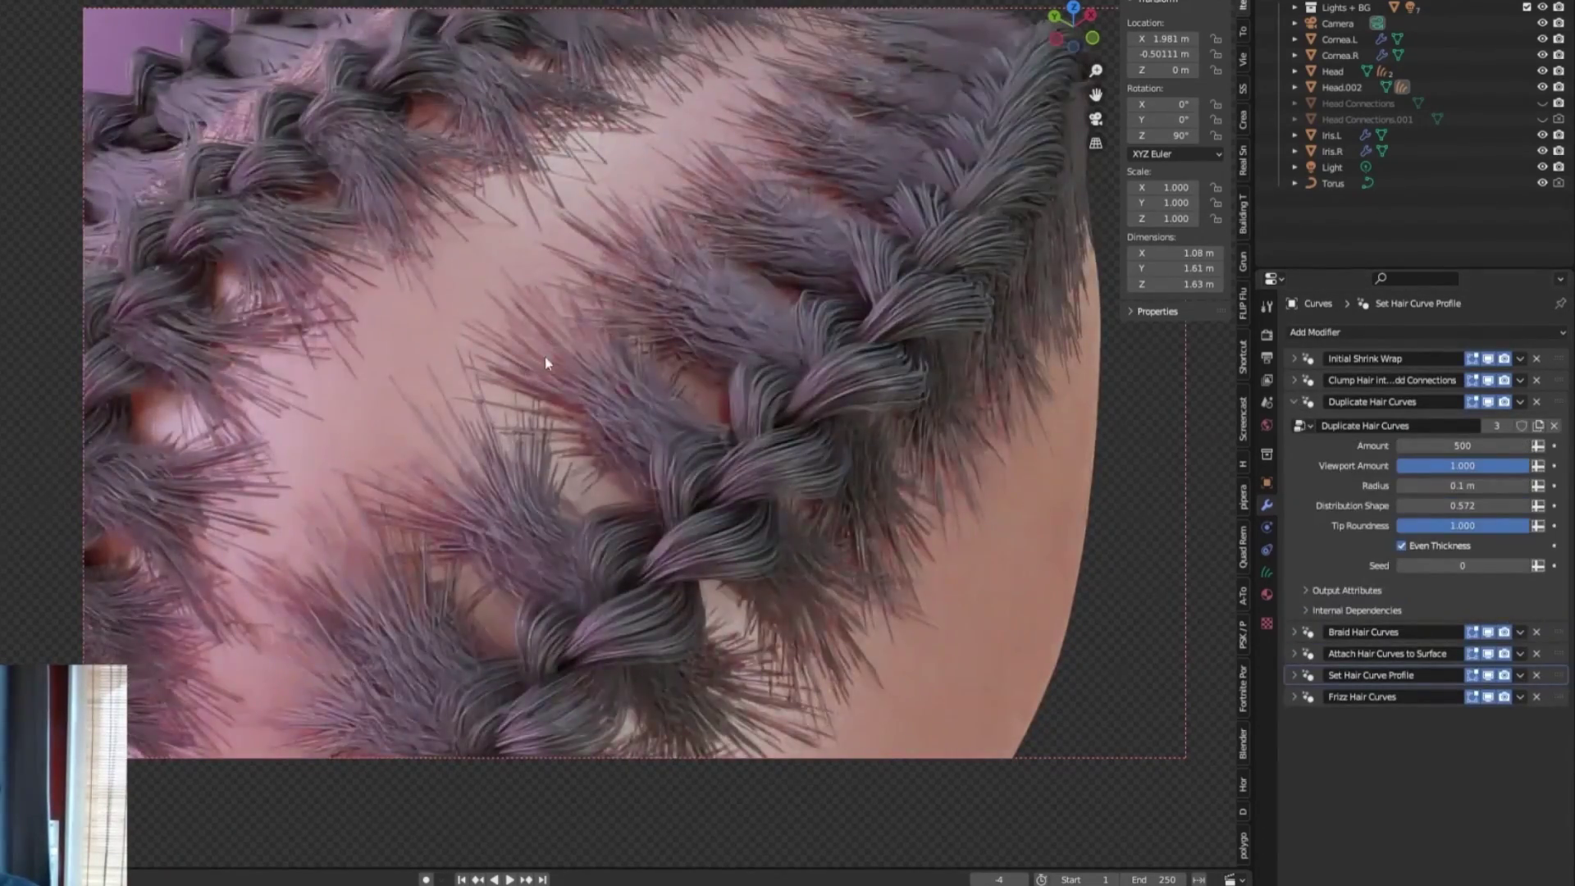
{"action": "type", "text": ".05"}
{"action": "key", "text": "Return"}
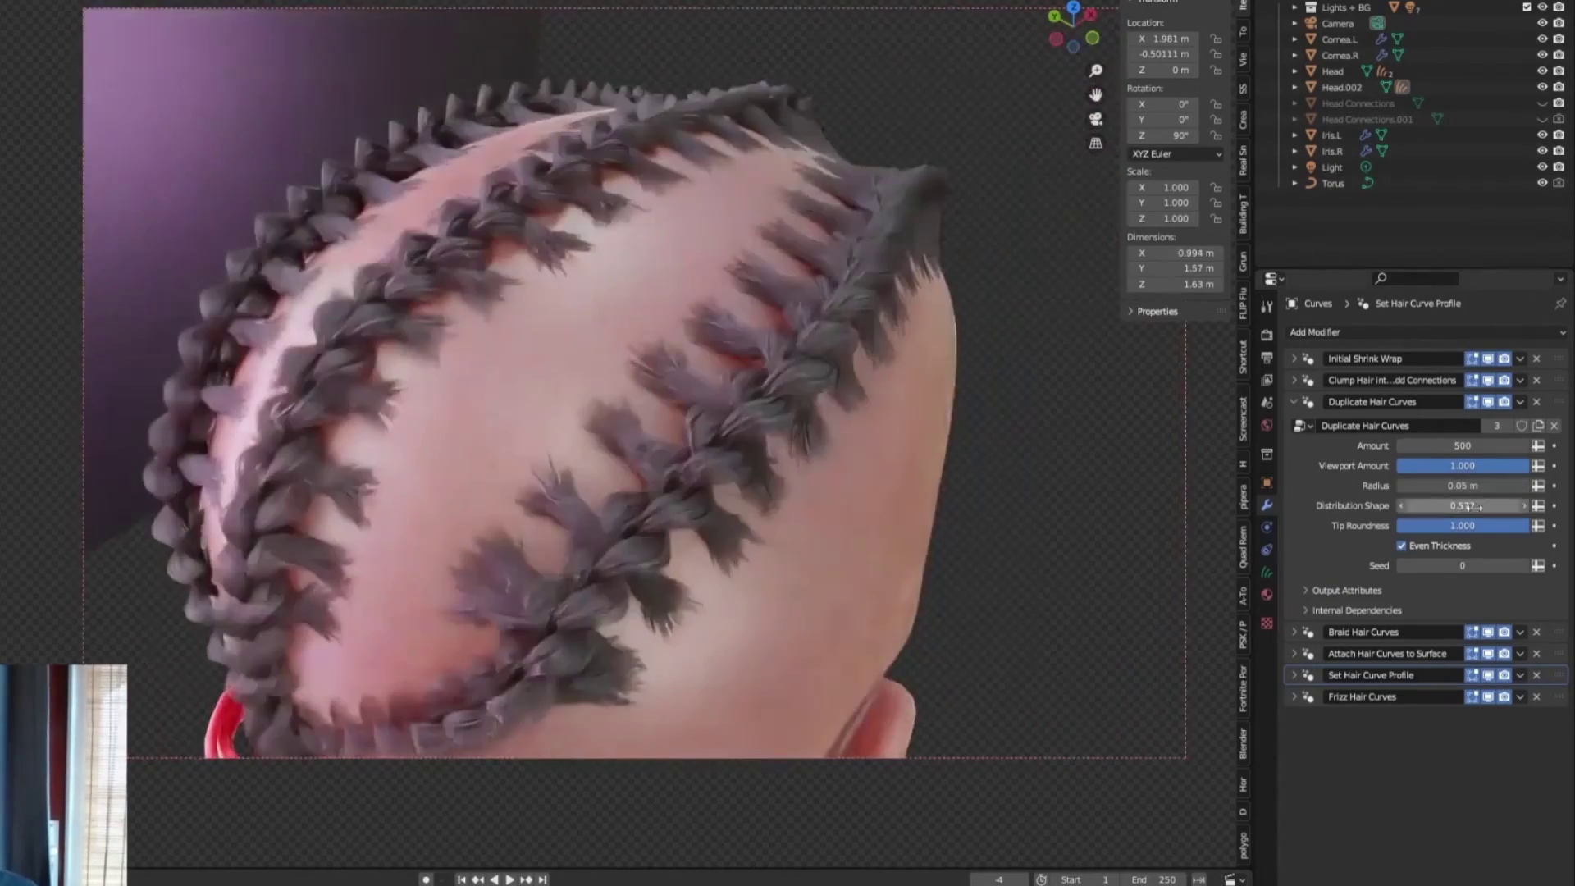
{"action": "type", "text": ".075"}
{"action": "key", "text": "Return"}
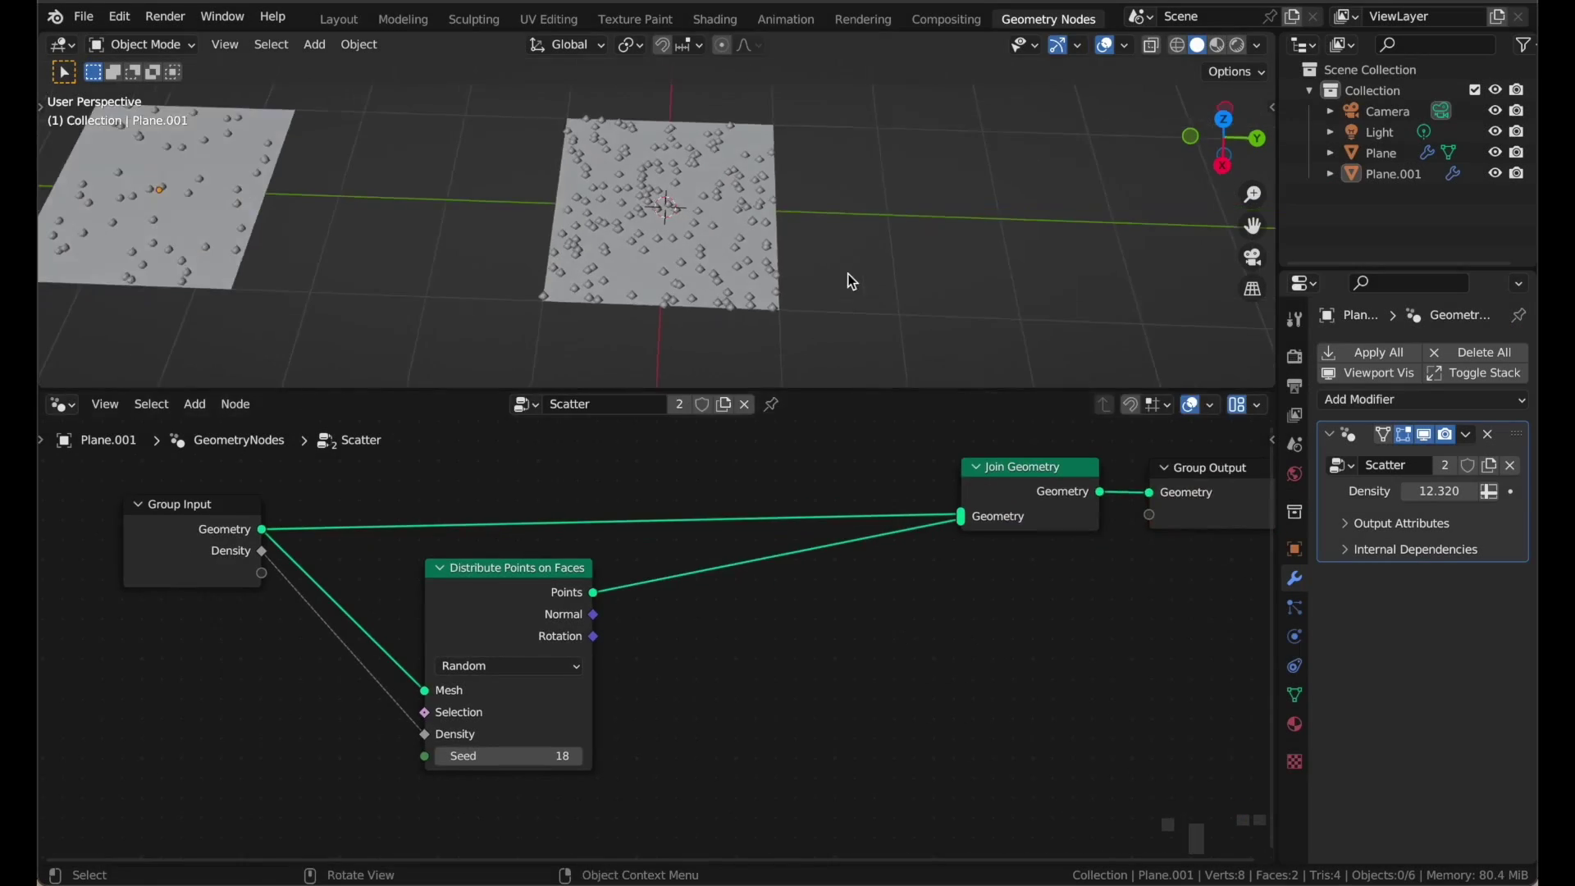
- Insert an Instance on Points node with a 0.1 m Cube as the instance
{"action": "key", "text": "shift+a"}
{"action": "left_click", "coordinate": [900, 629]}
{"action": "scroll", "coordinate": [648, 672], "scroll_direction": "down", "scroll_amount": 1}
{"action": "key", "text": "shift+a"}
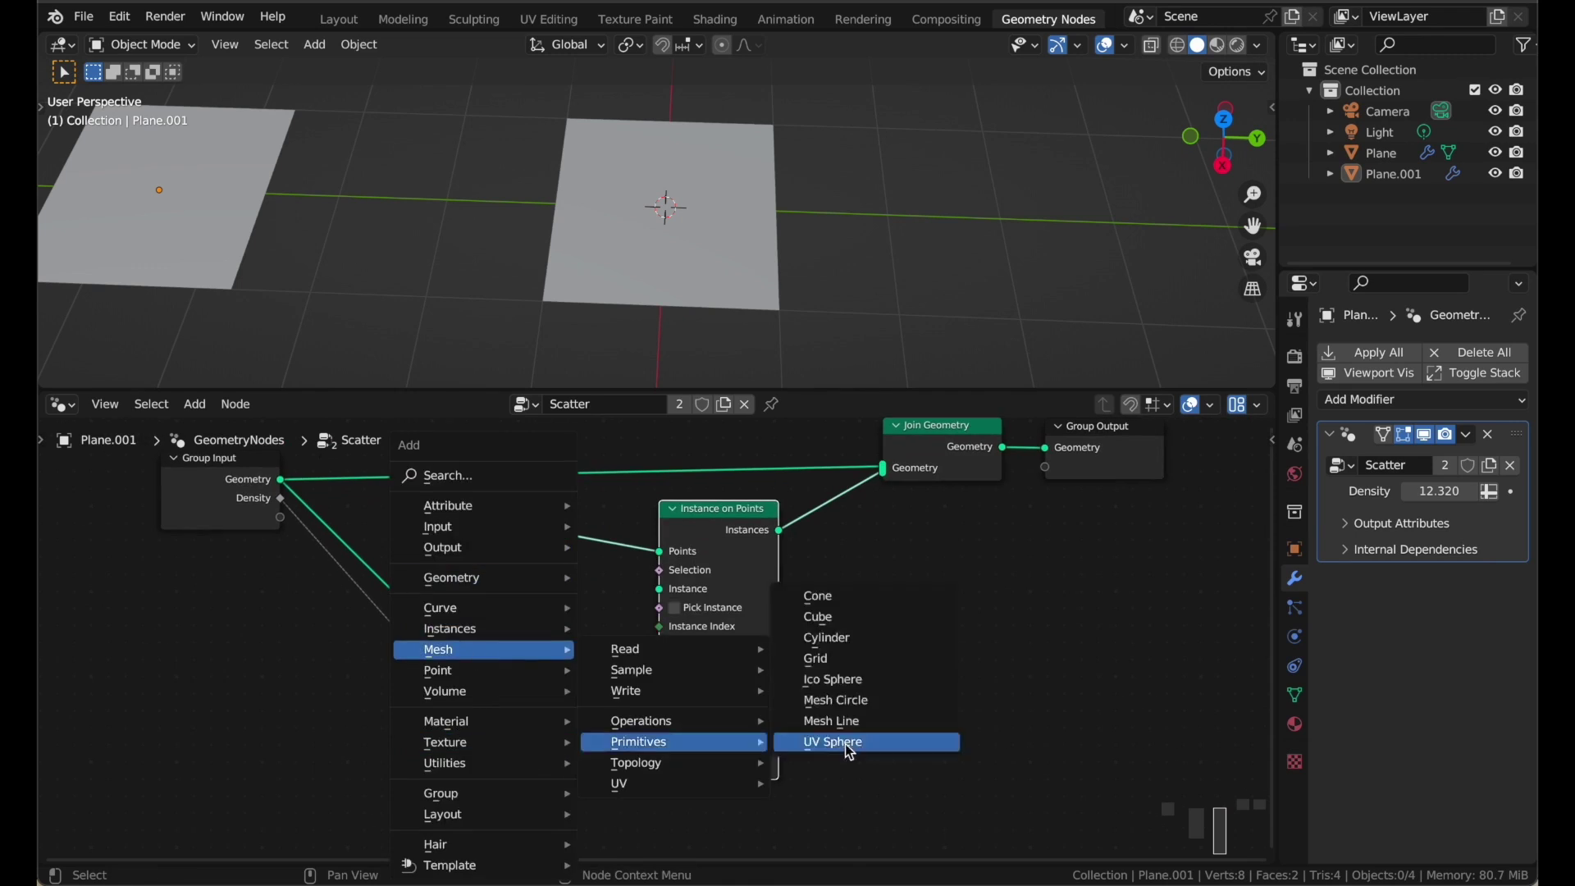
{"action": "left_click", "coordinate": [829, 623]}
{"action": "left_click_drag", "start_coordinate": [434, 779], "coordinate": [434, 744]}
{"action": "type", "text": "0.1"}
{"action": "key", "text": "Return"}
{"action": "middle_click_drag", "start_coordinate": [624, 214], "coordinate": [730, 139]}
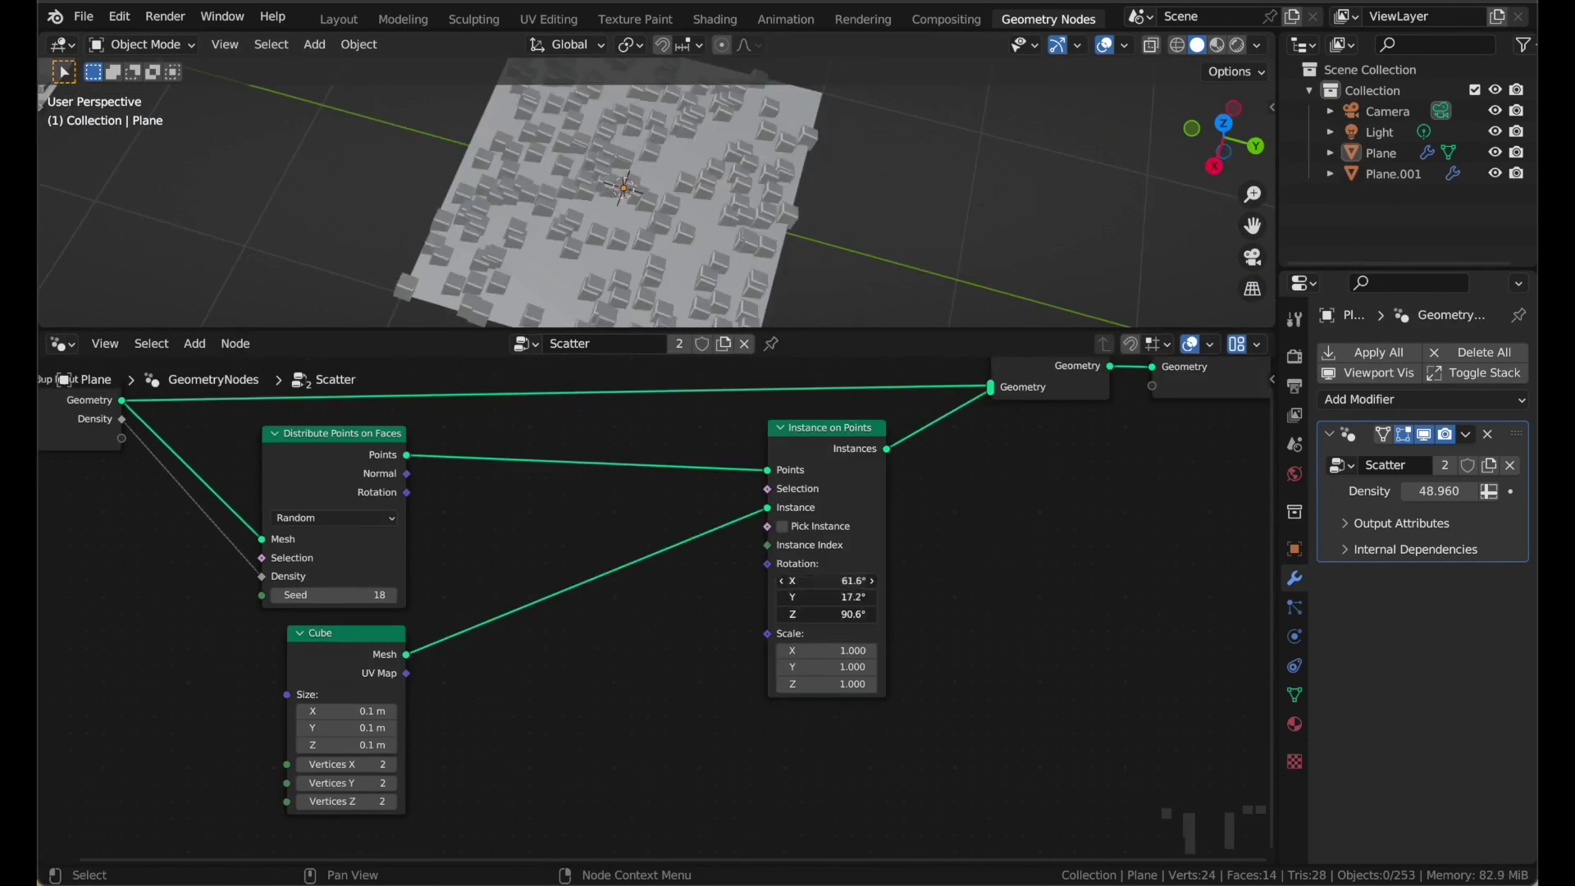
- Add a Random Value node and link it to the instances' Rotation
{"action": "key", "text": "shift+a"}
{"action": "left_click", "coordinate": [703, 632]}
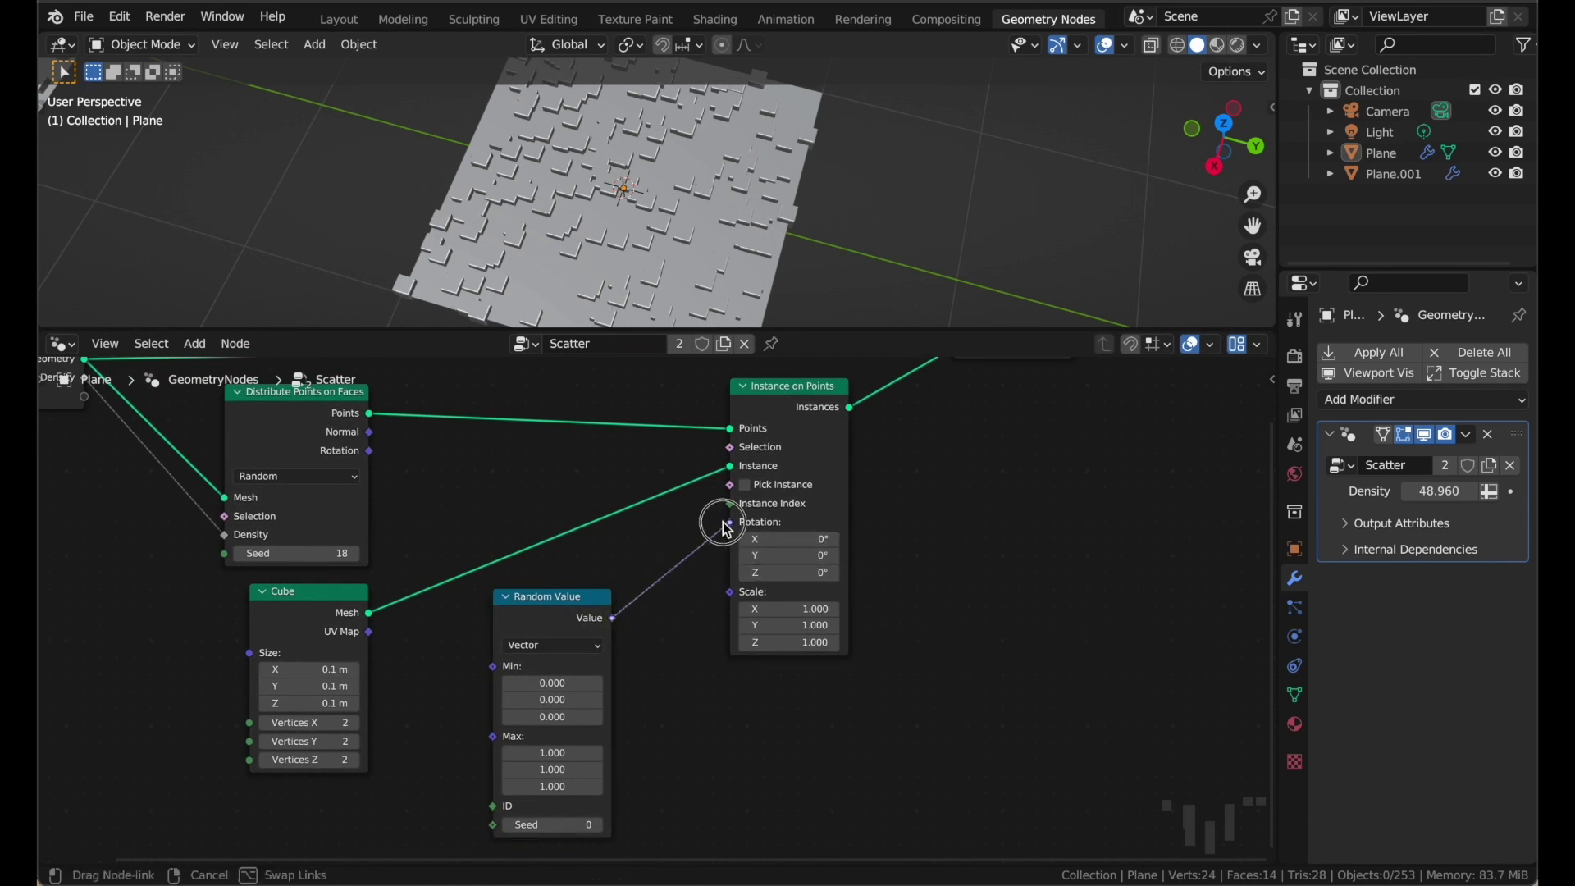
{"action": "left_click_drag", "start_coordinate": [727, 529], "coordinate": [727, 529]}
{"action": "scroll", "coordinate": [727, 529], "scroll_direction": "up", "scroll_amount": 4}
{"action": "scroll", "coordinate": [722, 574], "scroll_direction": "down", "scroll_amount": 5}
{"action": "scroll", "coordinate": [575, 697], "scroll_direction": "up", "scroll_amount": 4}
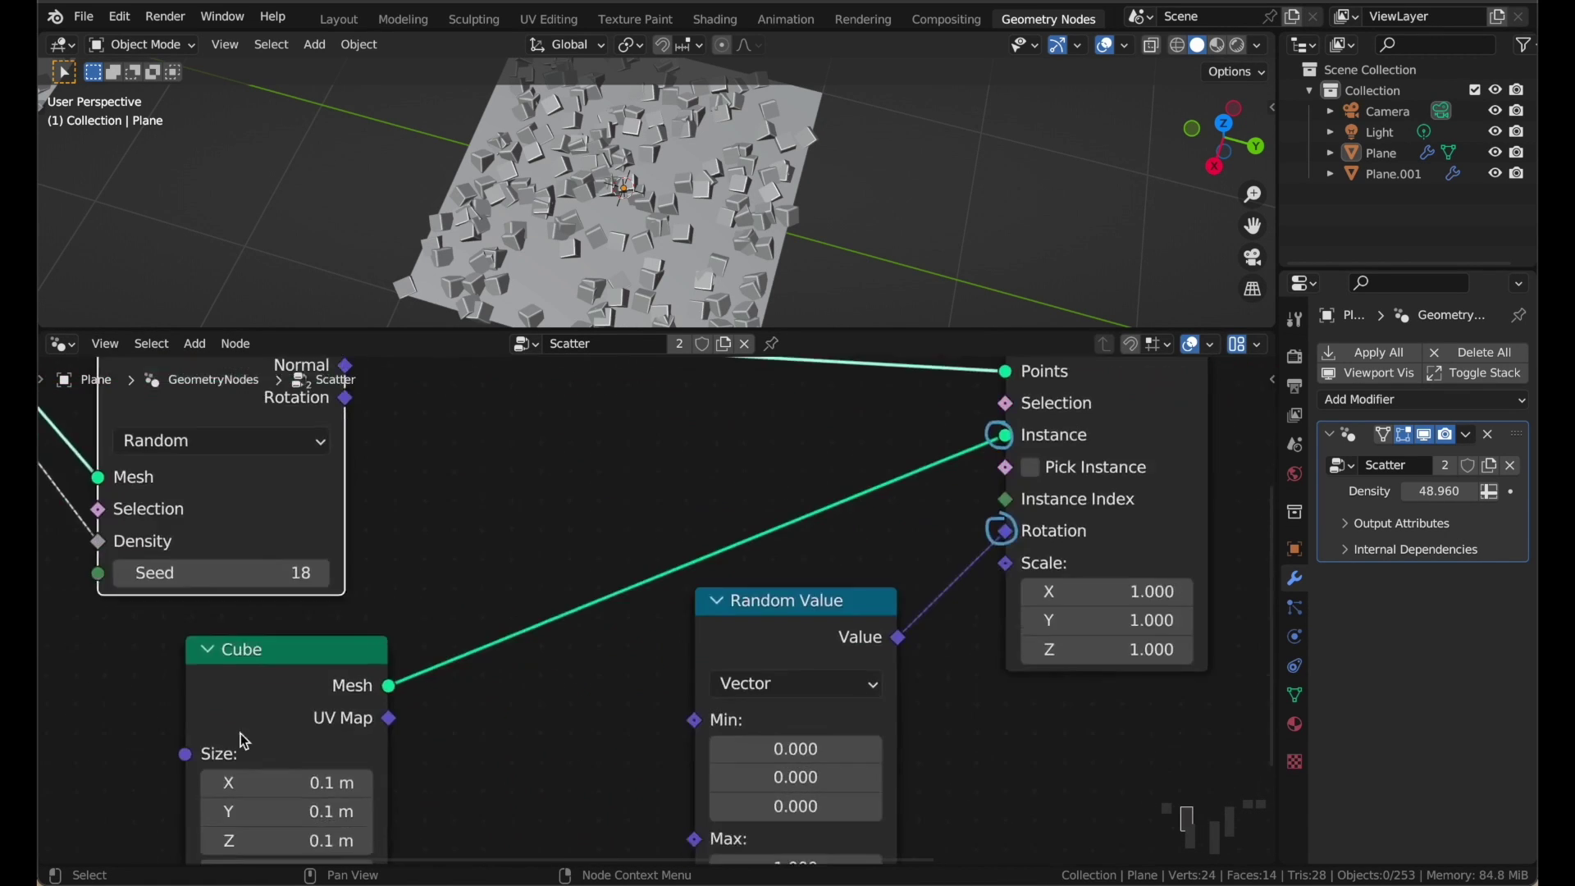
{"action": "scroll", "coordinate": [245, 740], "scroll_direction": "down", "scroll_amount": 2}
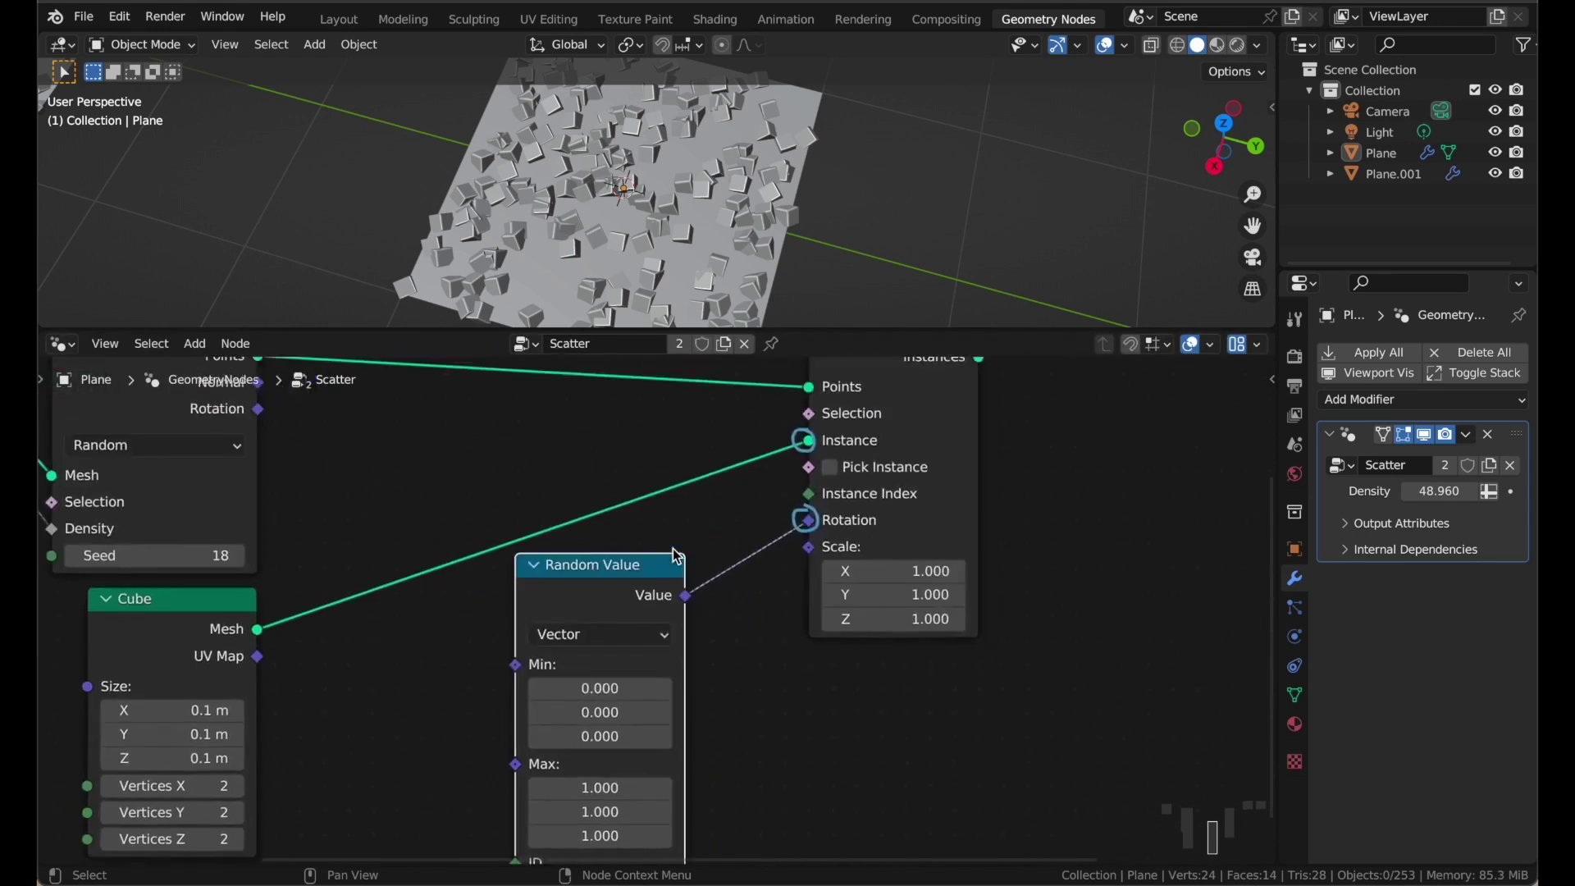
{"action": "scroll", "coordinate": [676, 557], "scroll_direction": "up", "scroll_amount": 1}
{"action": "scroll", "coordinate": [749, 556], "scroll_direction": "down", "scroll_amount": 2}
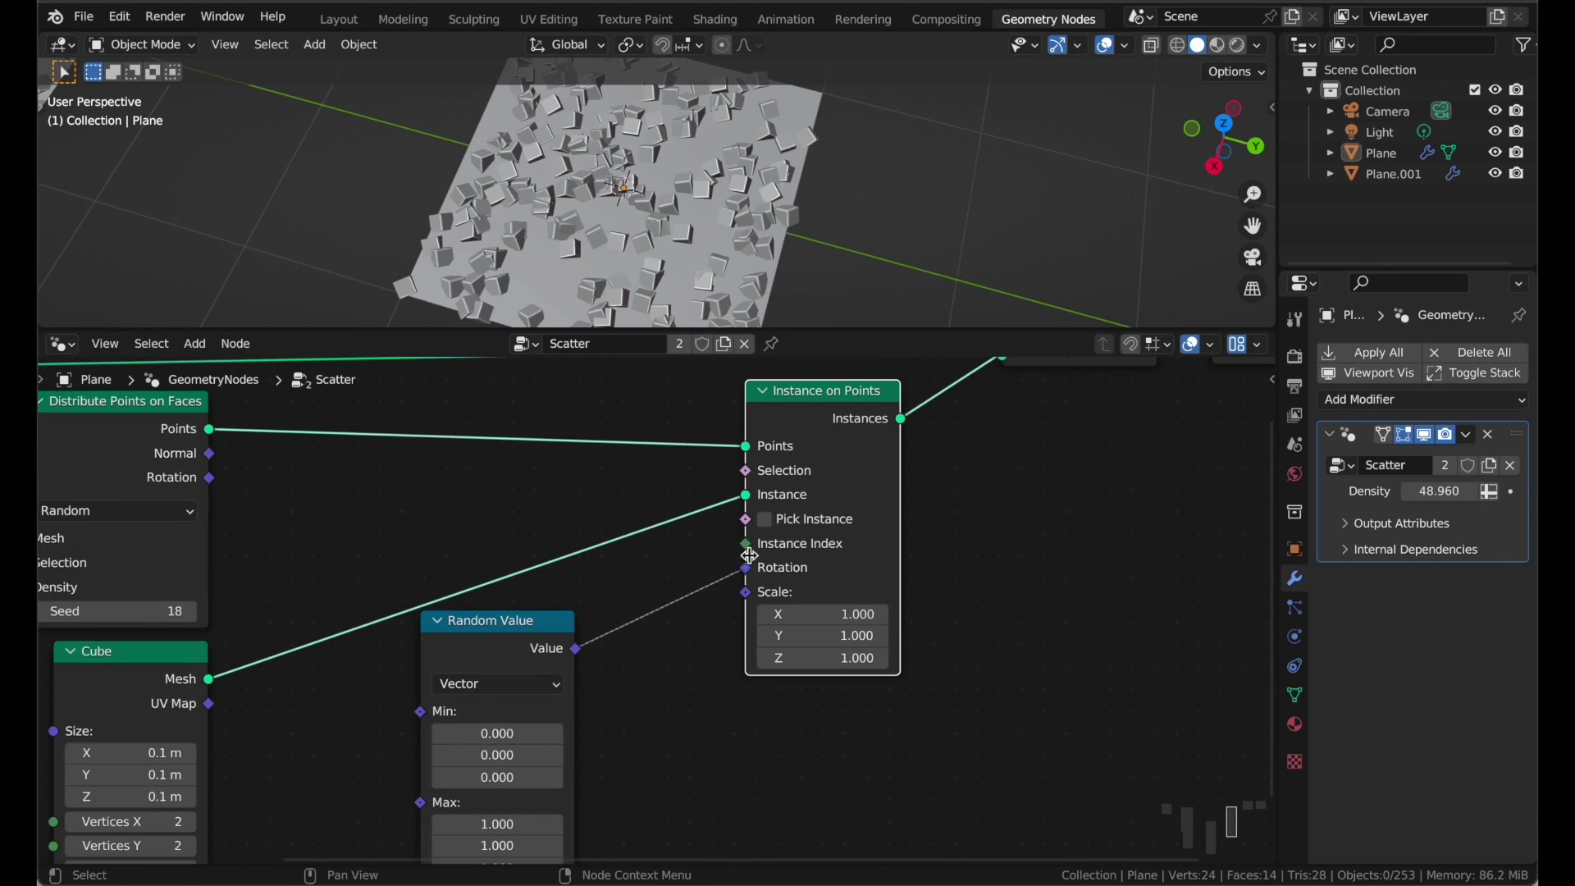
{"action": "scroll", "coordinate": [517, 563], "scroll_direction": "up", "scroll_amount": 1}
{"action": "scroll", "coordinate": [528, 577], "scroll_direction": "down", "scroll_amount": 1}
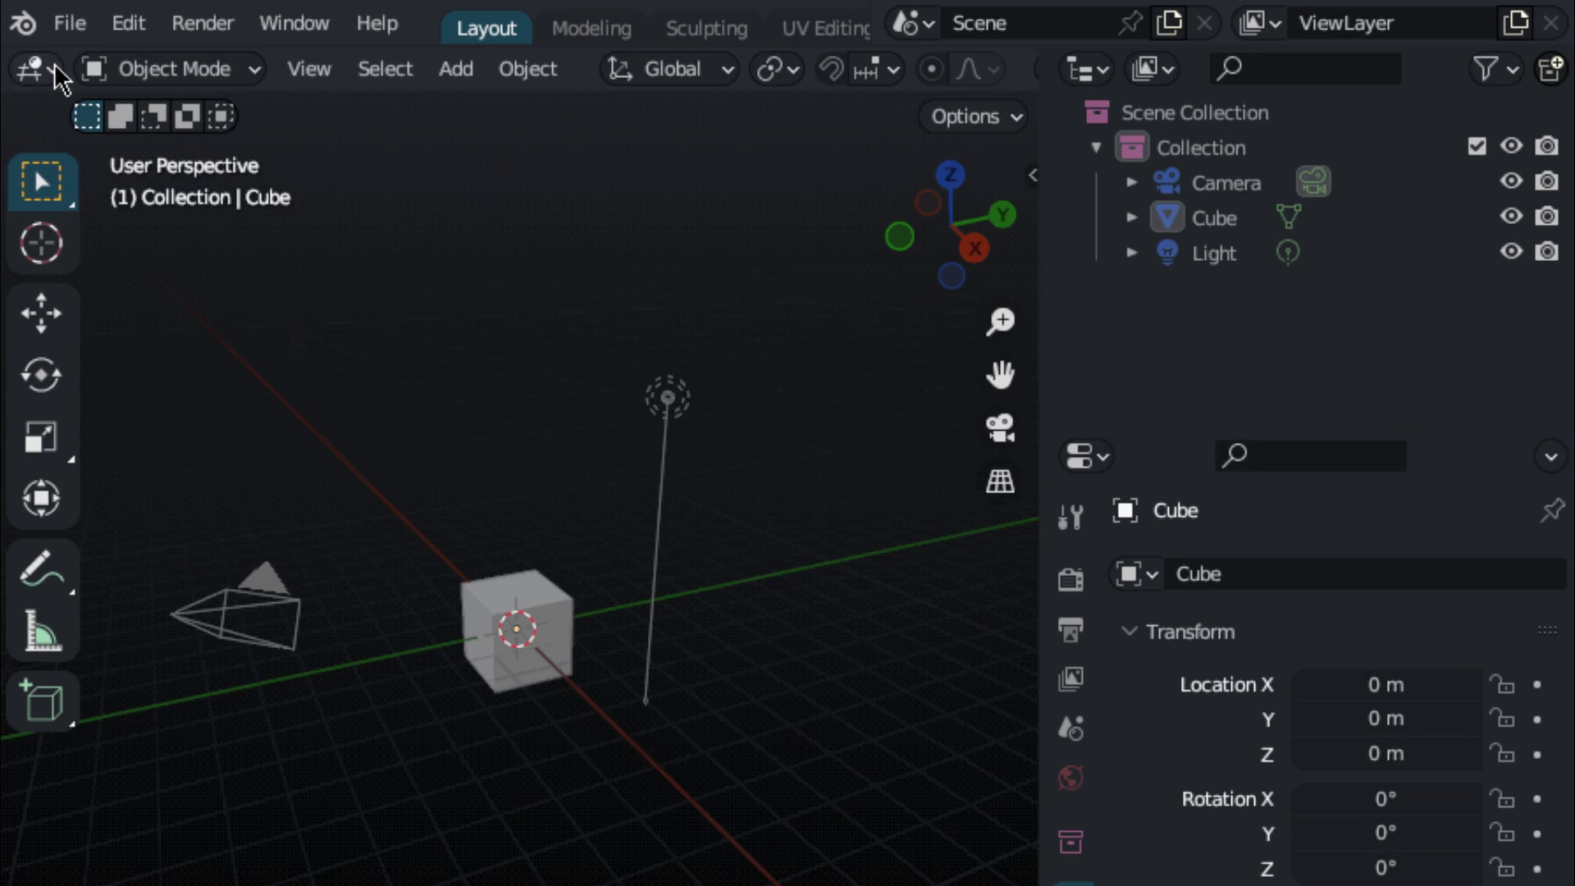
- Pick True Ocean Dark from the Edit menu's theme presets
{"action": "left_click", "coordinate": [129, 24]}
{"action": "mouse_move", "coordinate": [257, 600]}
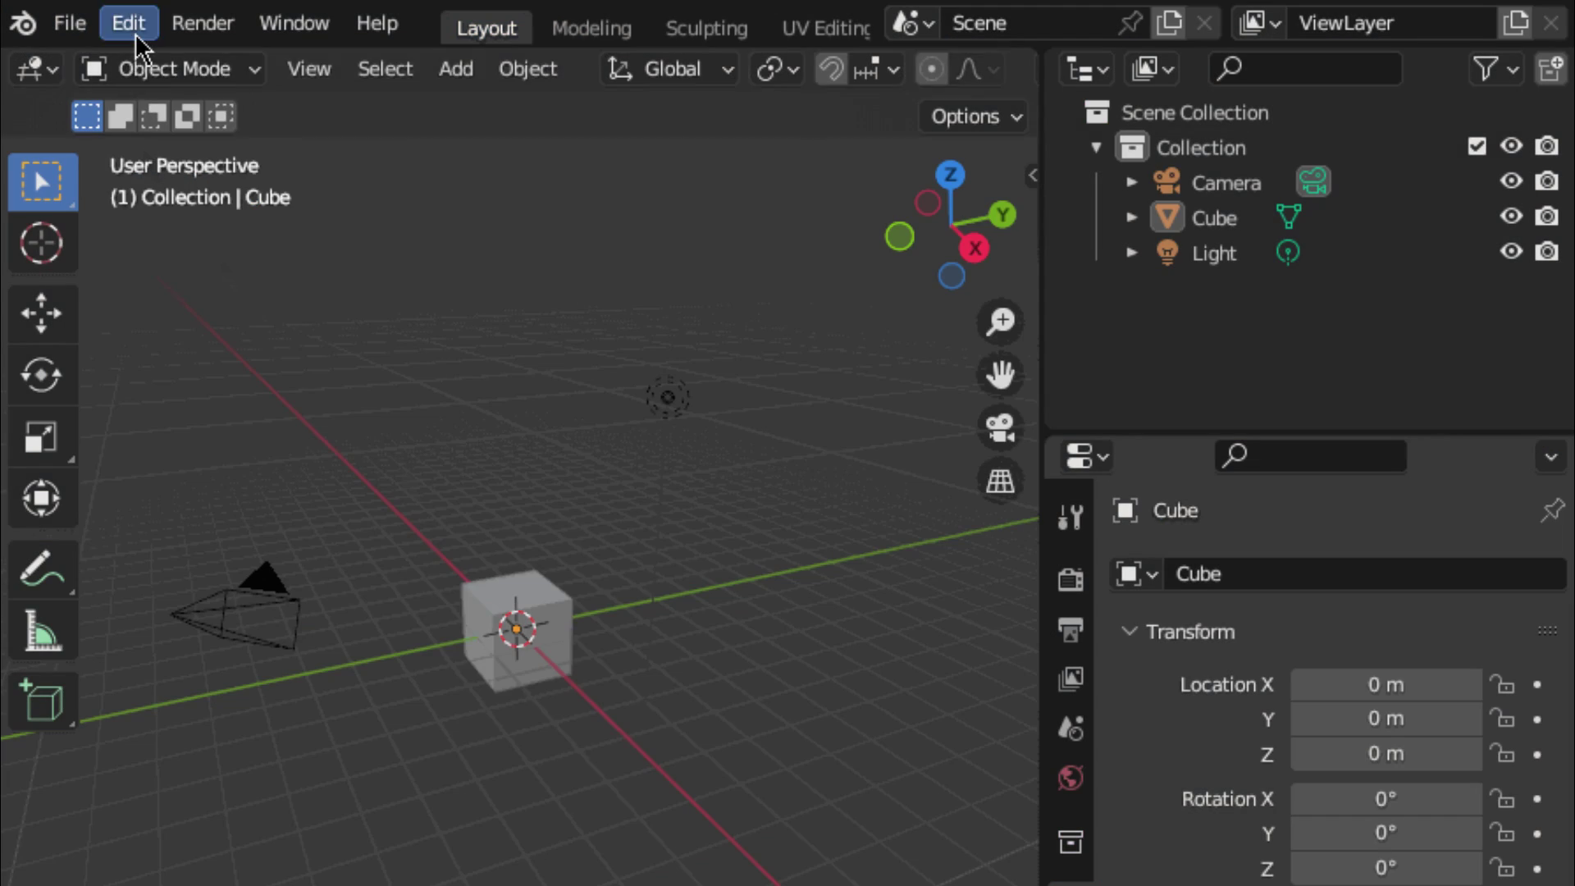
{"action": "left_click", "coordinate": [132, 31]}
{"action": "mouse_move", "coordinate": [338, 607]}
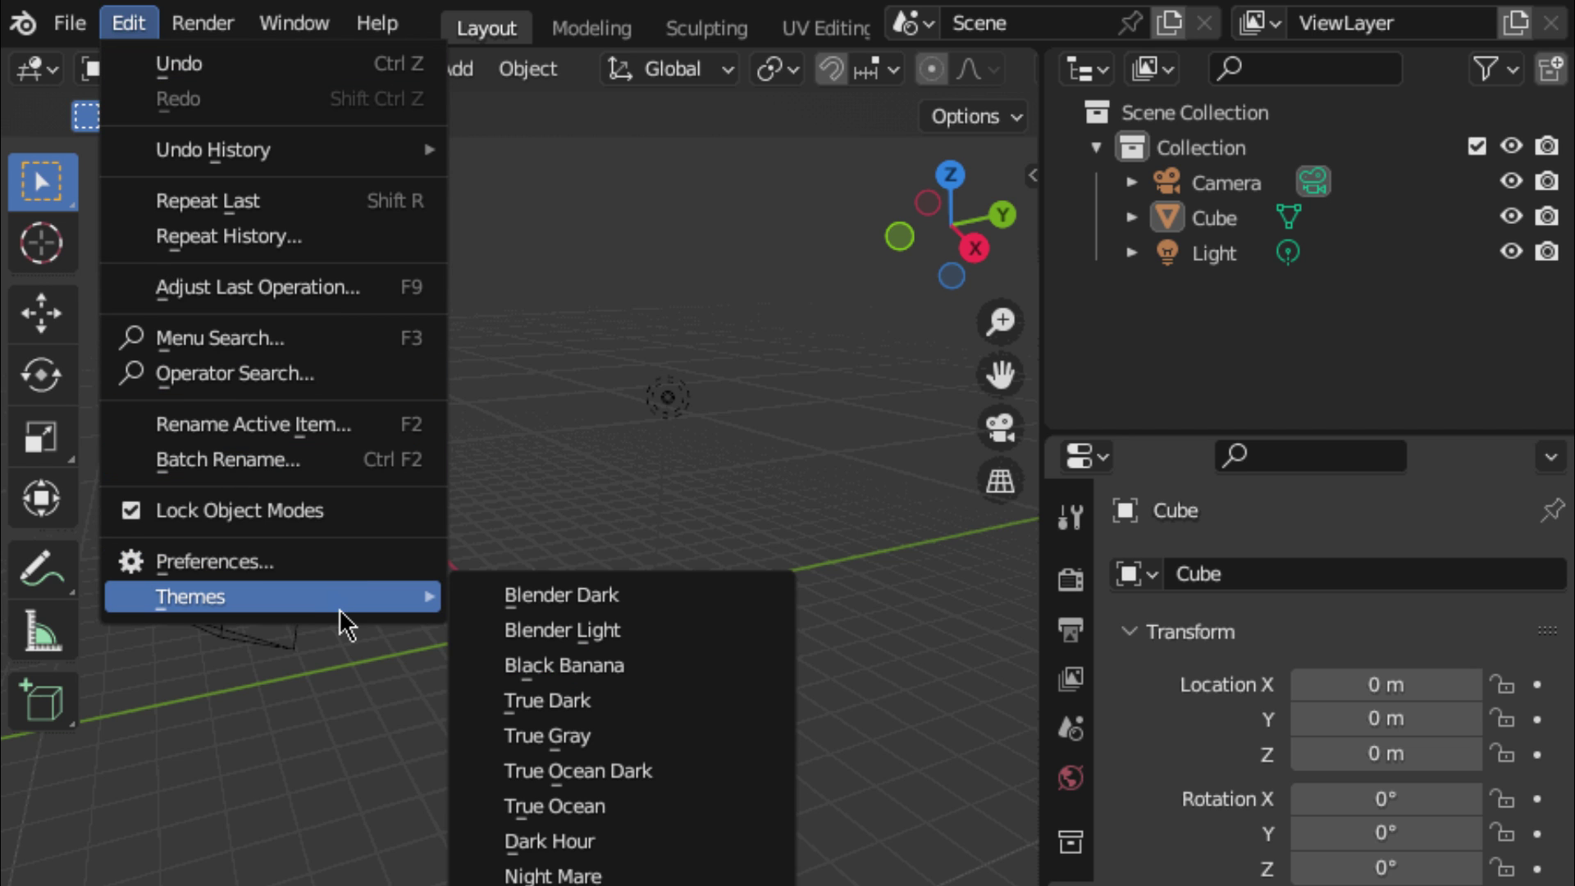
{"action": "left_click", "coordinate": [624, 775]}
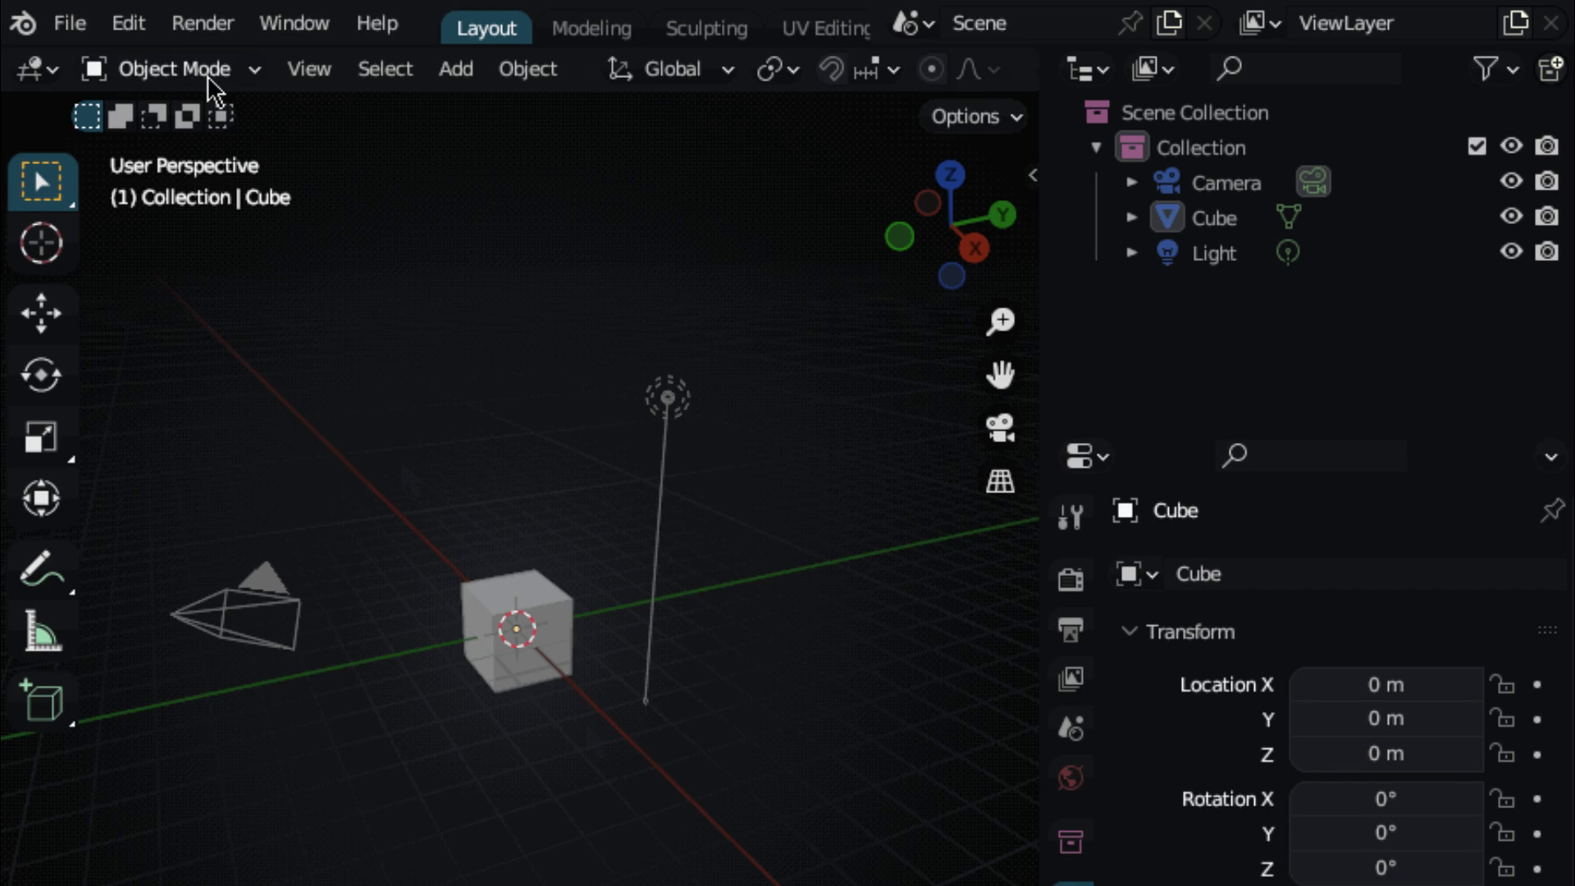
{"action": "left_click", "coordinate": [127, 26]}
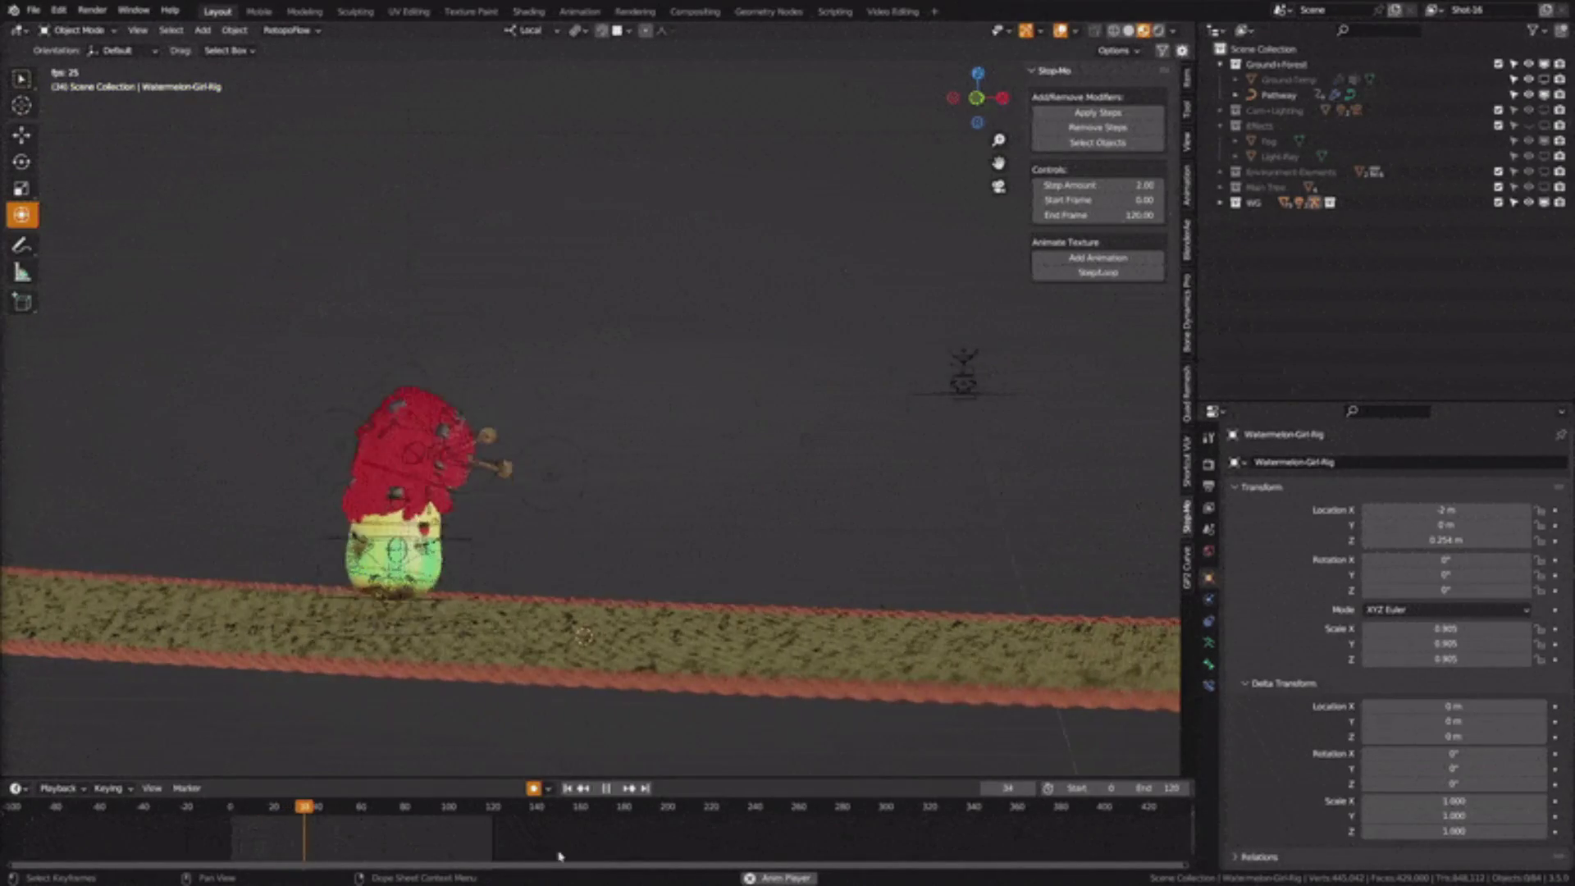
- Play back the watermelon character's Stop-Mo stepped animation along the dirt path
{"action": "key", "text": "space"}
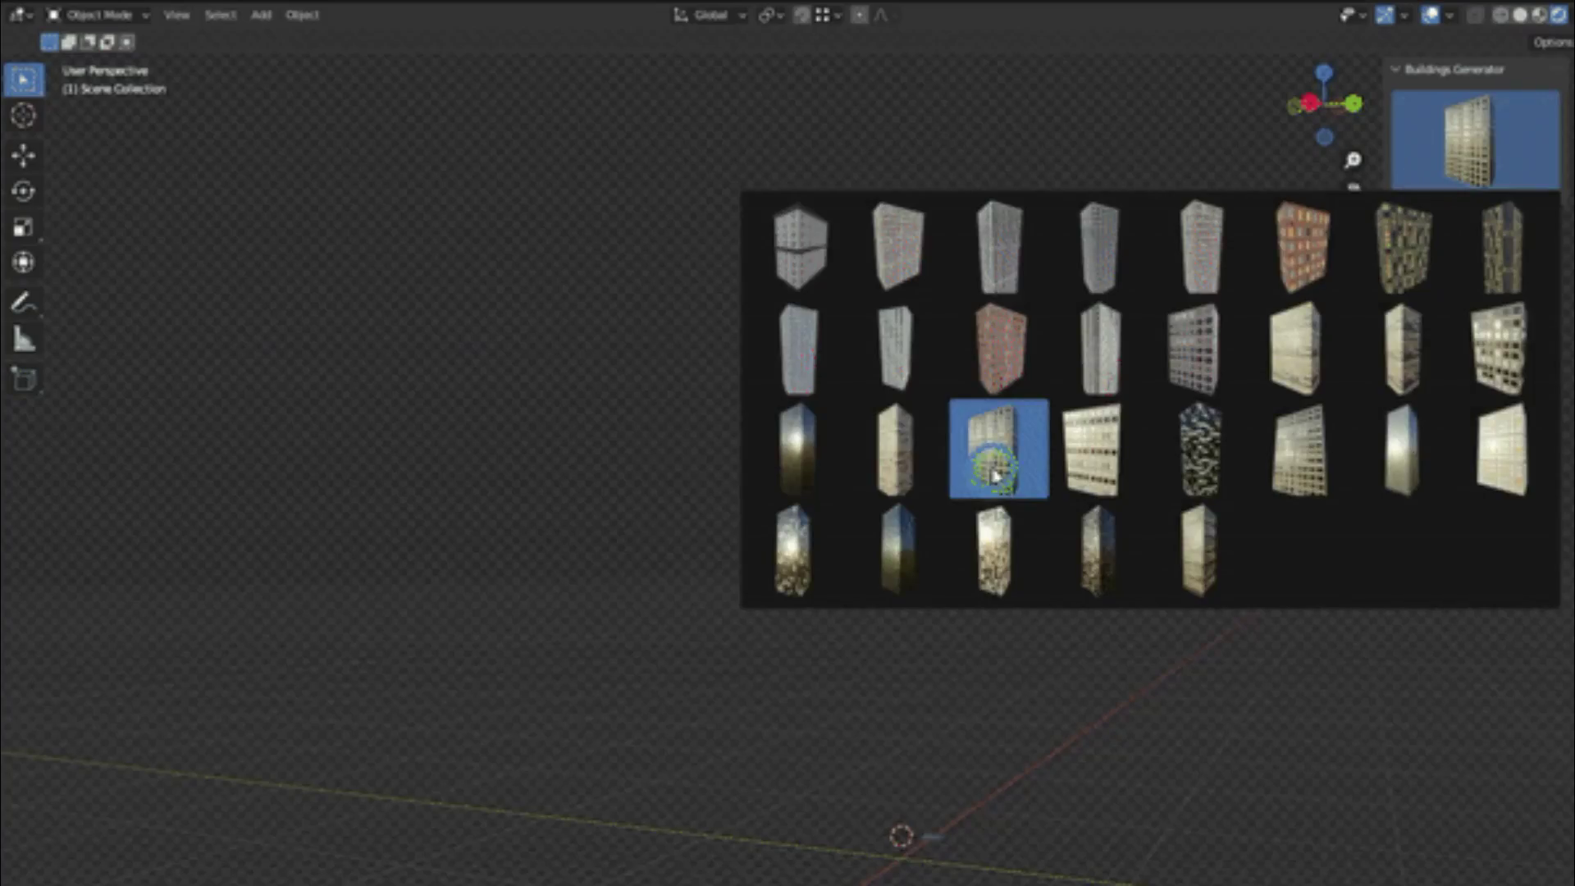
- Add a second tower by picking a style thumbnail in the Buildings Generator preview grid
{"action": "left_click", "coordinate": [992, 446]}
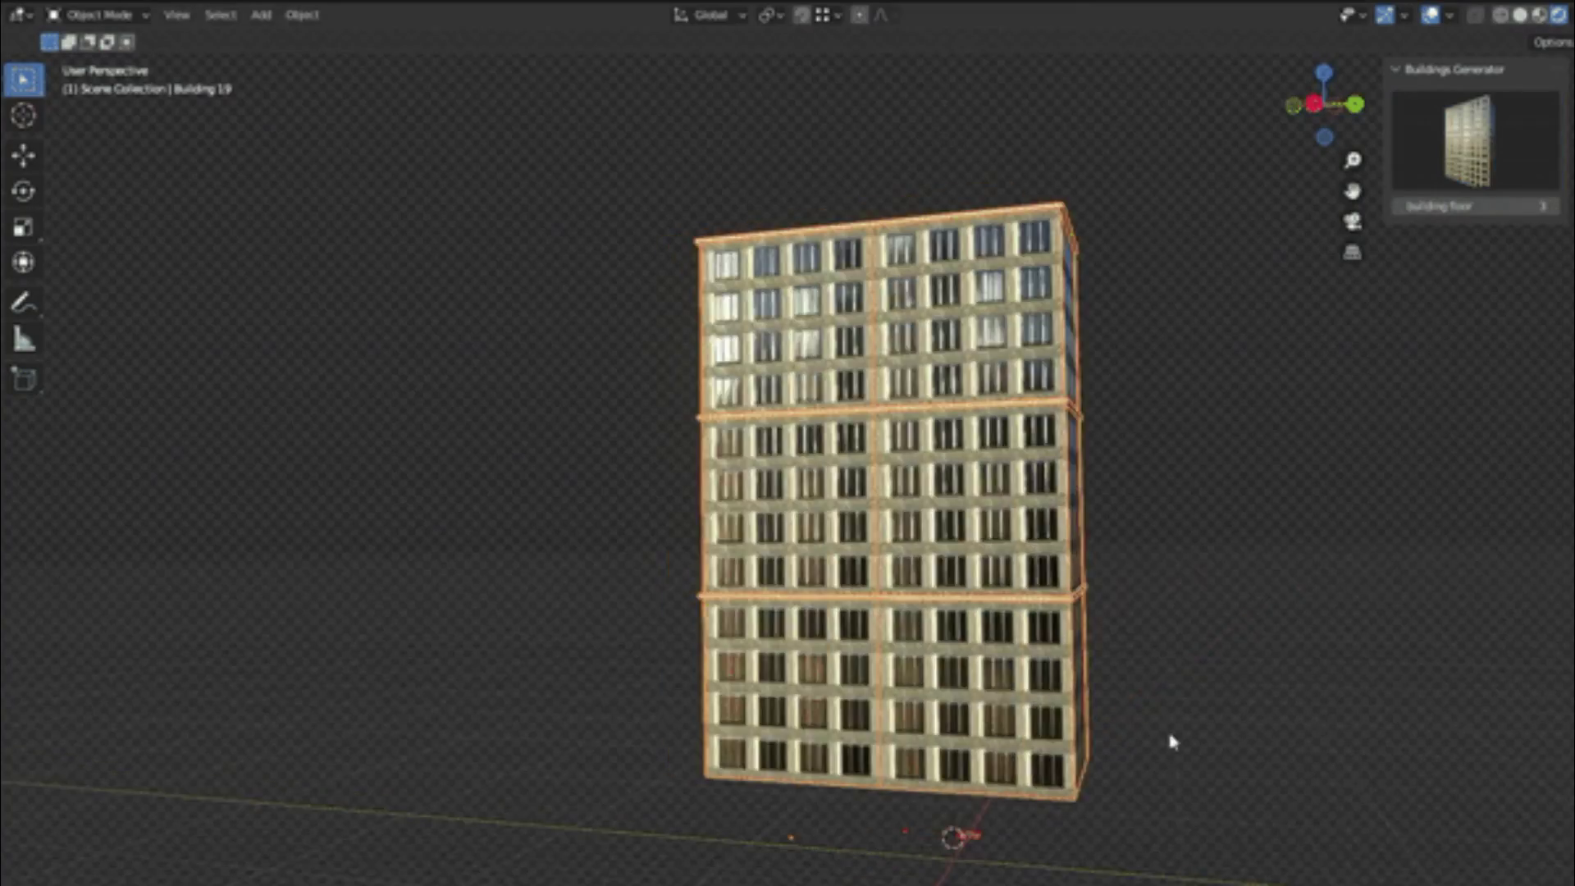